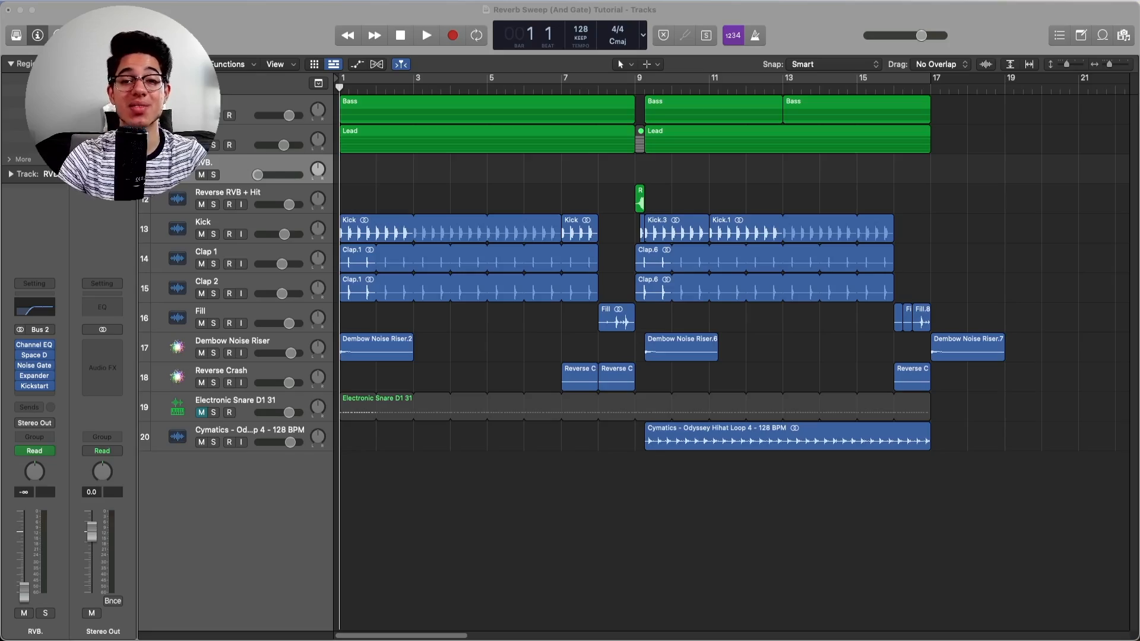
# Play back the arrangement and solo the Lead track
pyautogui.press('space')
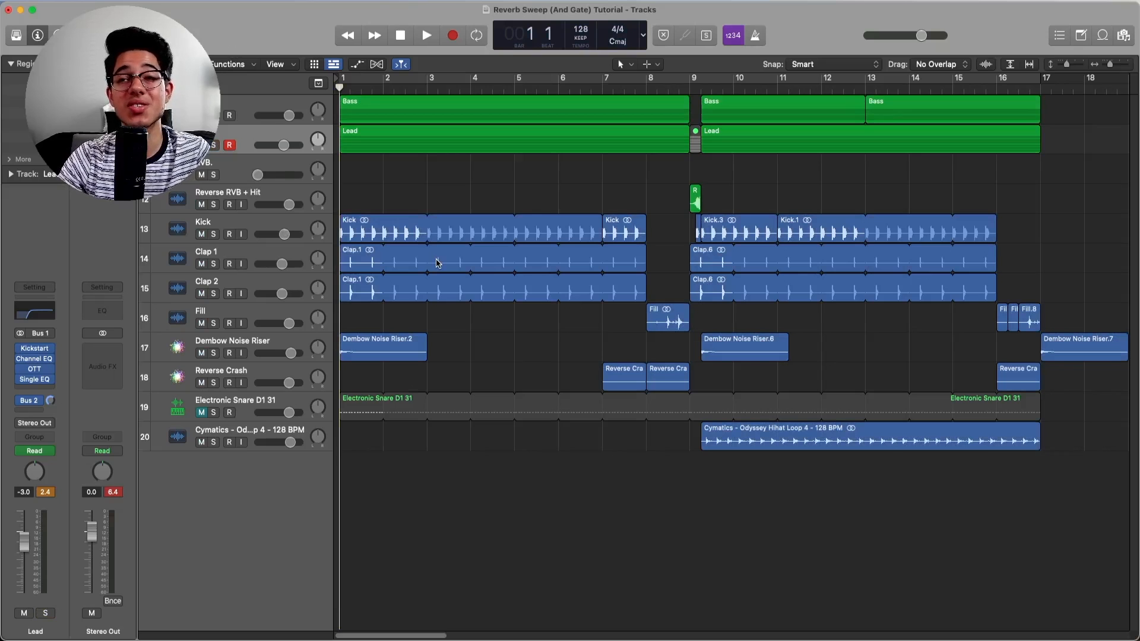
pyautogui.click(214, 146)
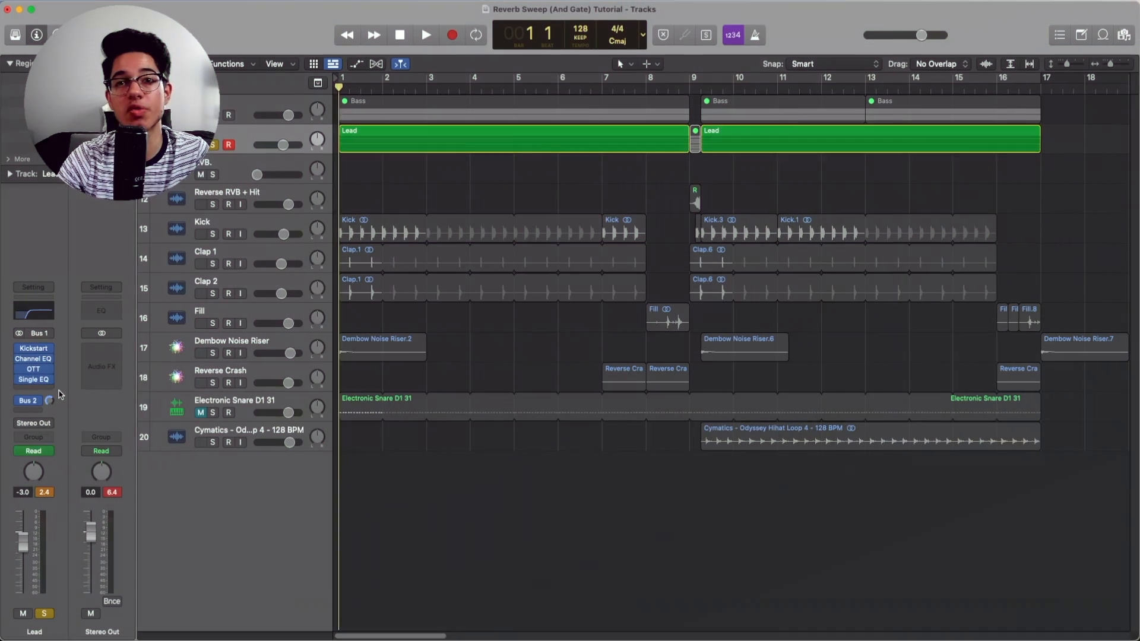
# Review the Lead channel's send options, including the Bus 2 send to RVB and its Post Fader mode
pyautogui.click(33, 410)
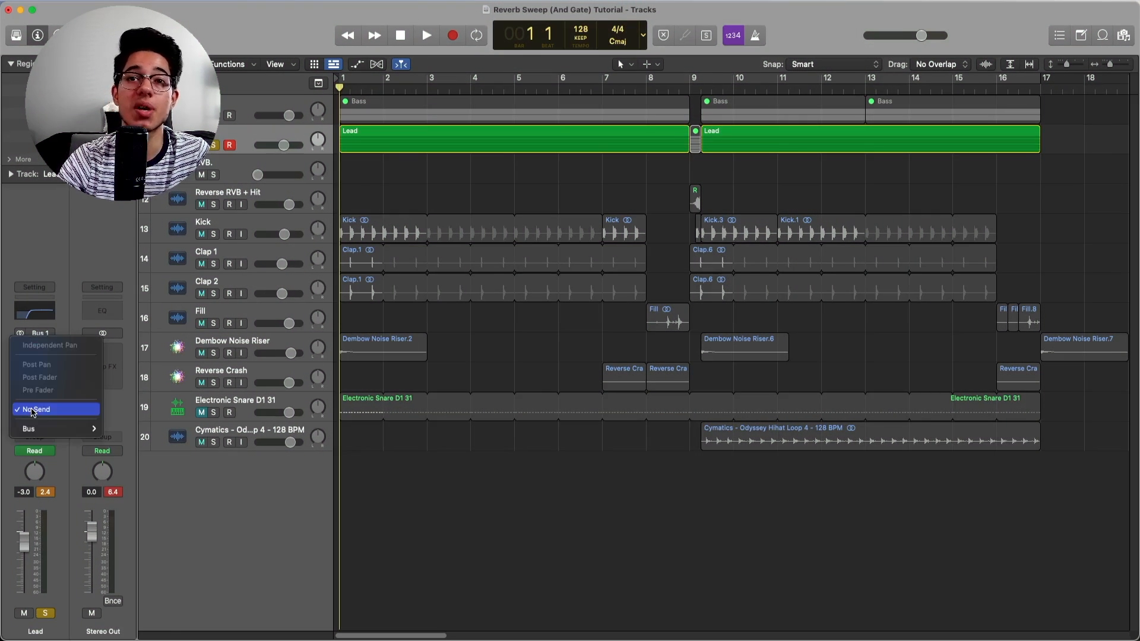
pyautogui.moveTo(35, 428)
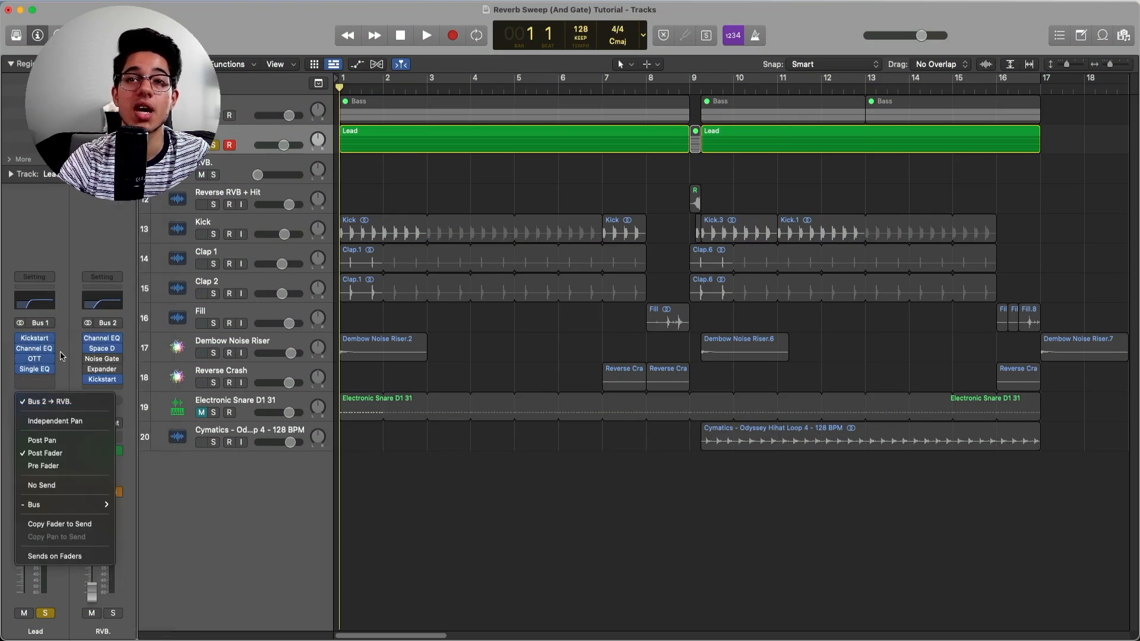
pyautogui.click(61, 353)
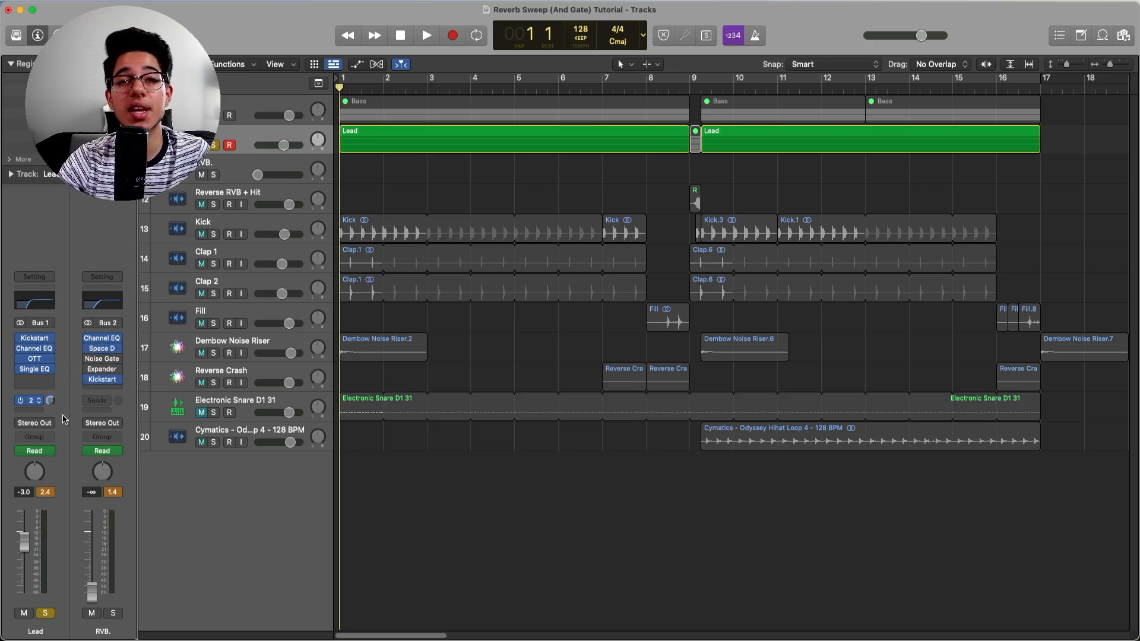
pyautogui.click(34, 401)
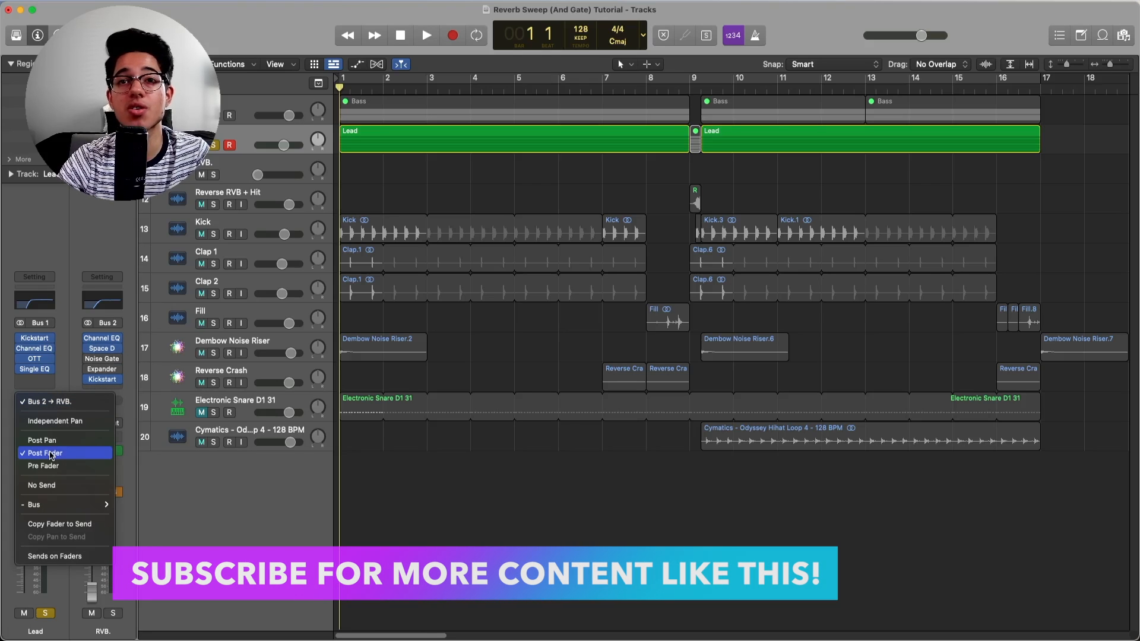
pyautogui.click(61, 374)
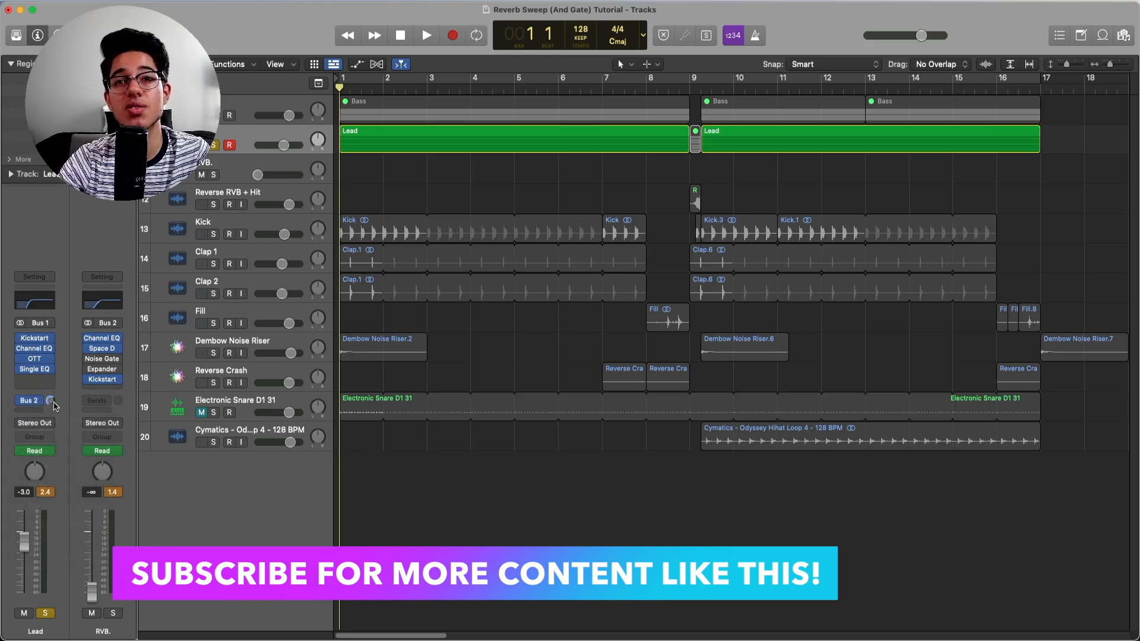
pyautogui.click(32, 403)
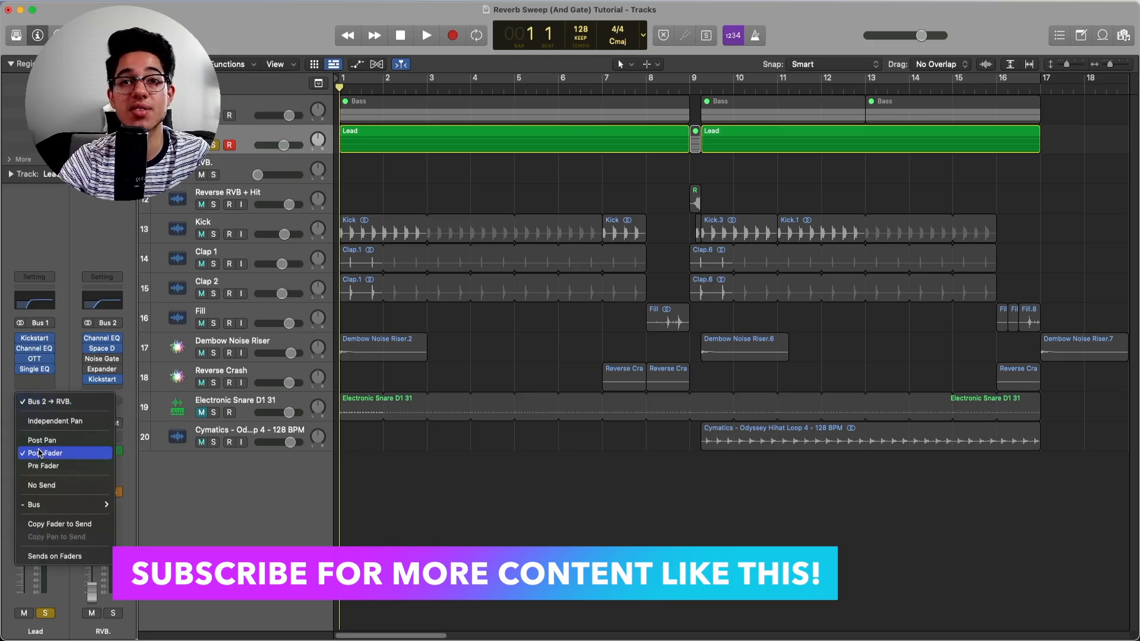
pyautogui.click(63, 372)
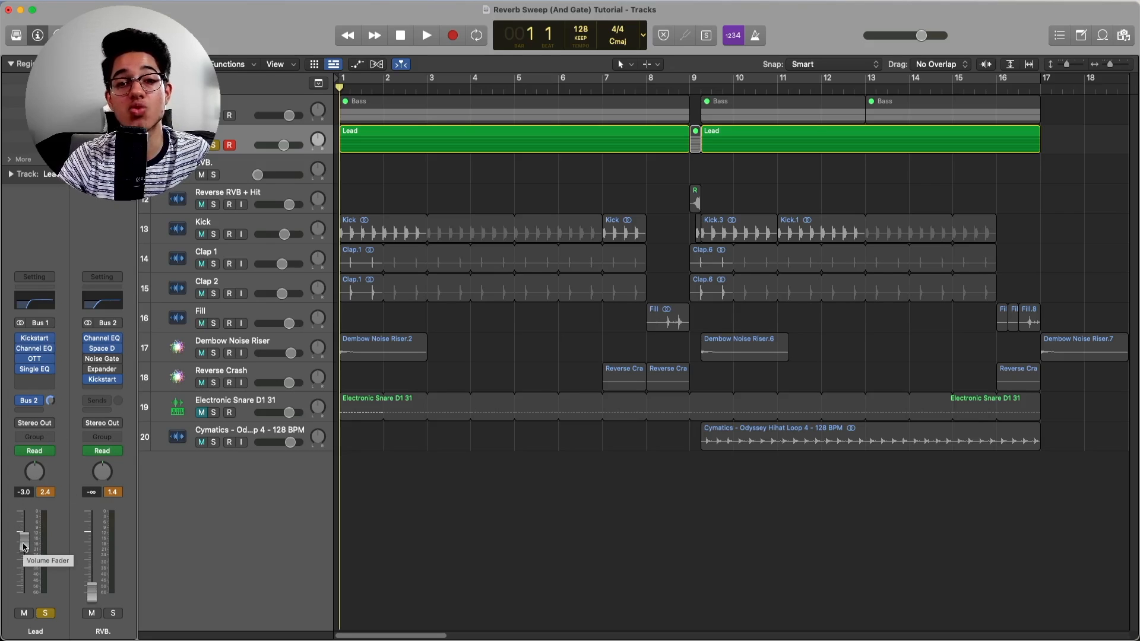
# Review the Space Designer reverb on the RVB channel and look at the RVB strip in the mixer
pyautogui.click(101, 348)
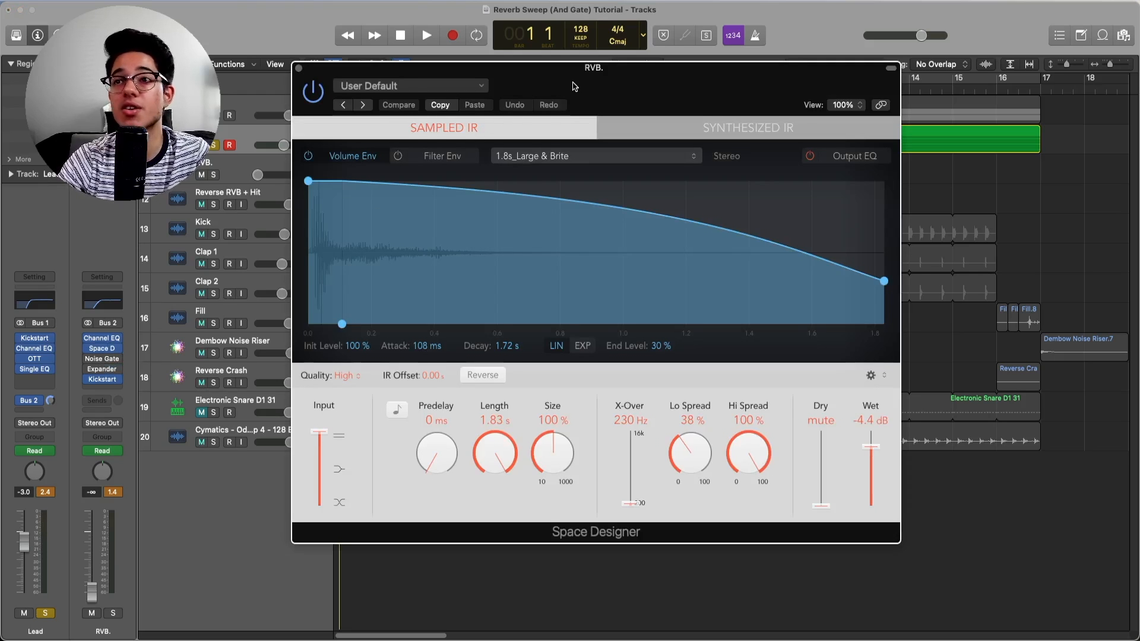
pyautogui.moveTo(575, 87); pyautogui.dragTo(568, 68)
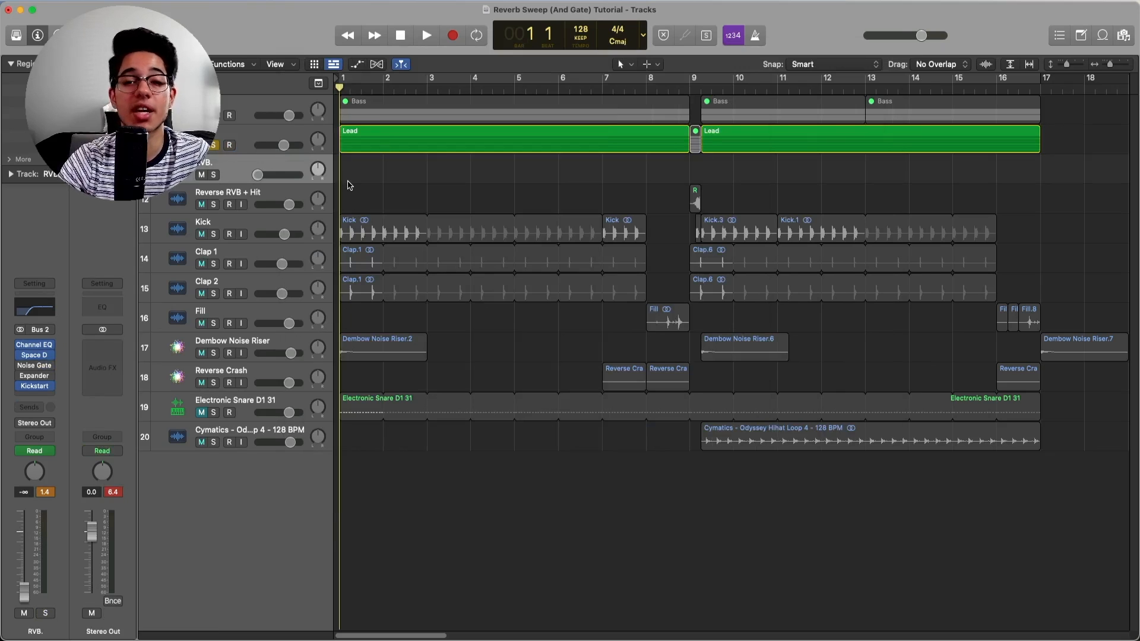
pyautogui.press('x')
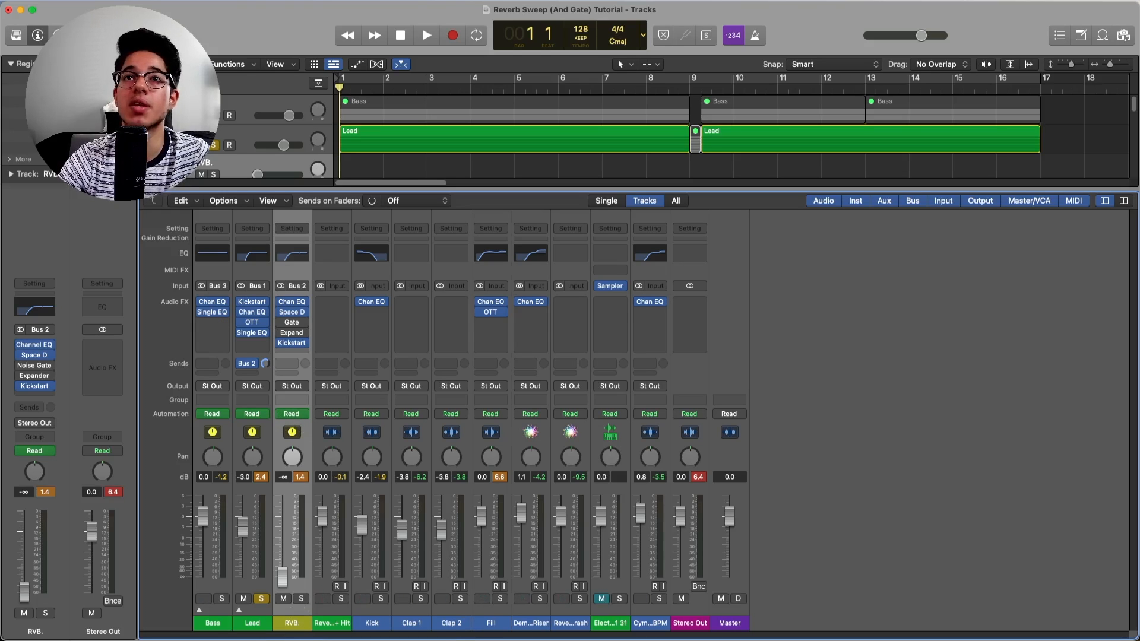
pyautogui.press('x')
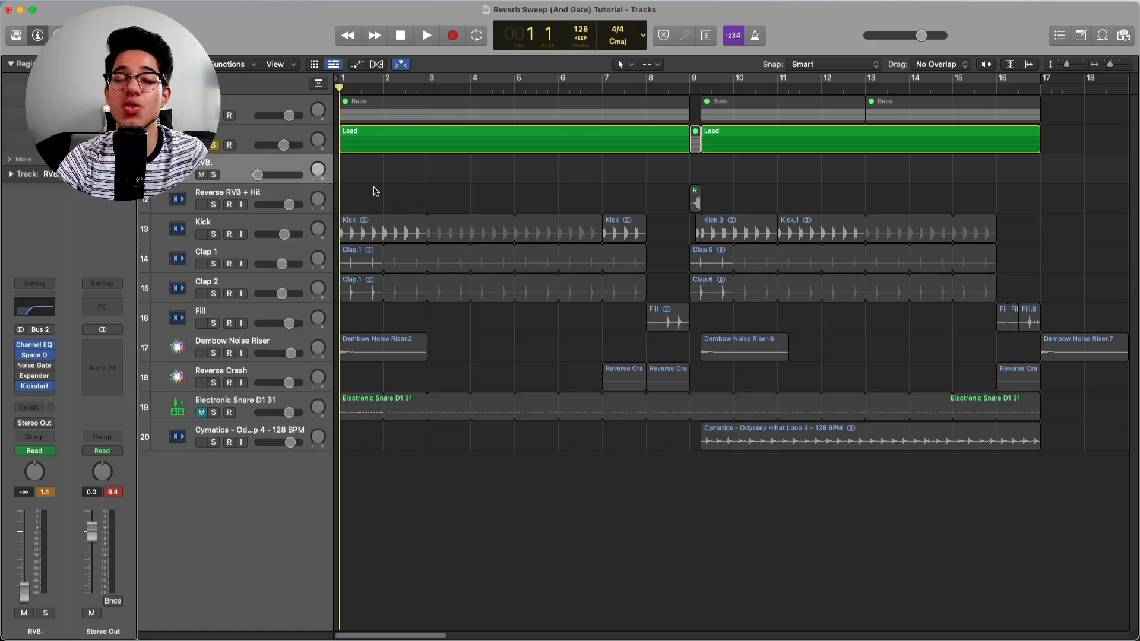
# Show the automation lanes and expand the Lead stack to reveal its layers above the RVB track
pyautogui.press('a')
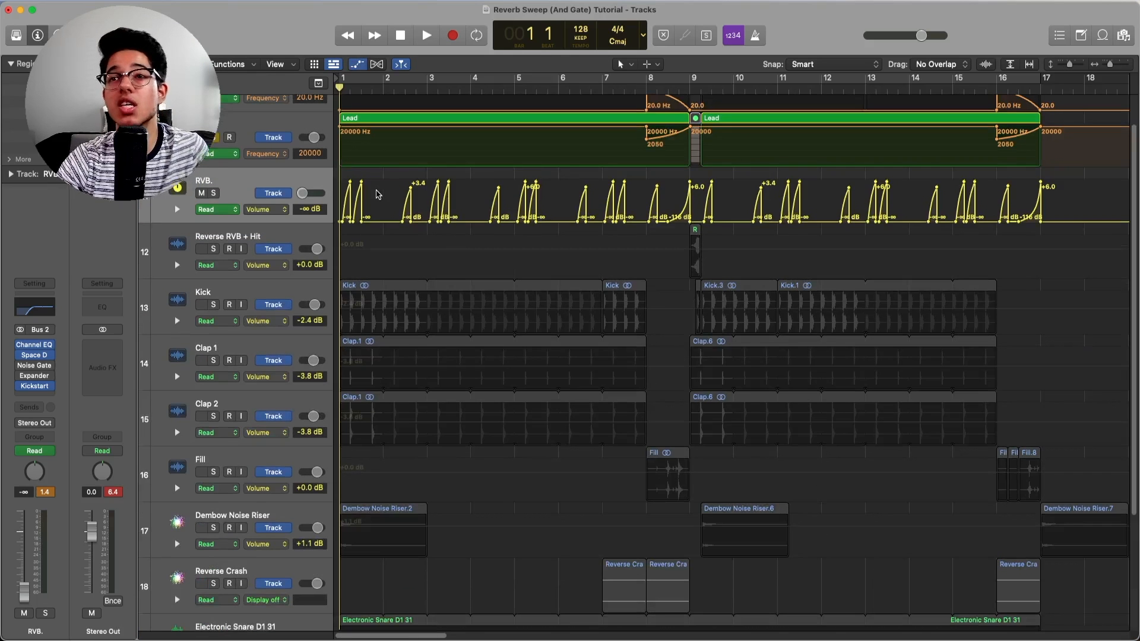
pyautogui.scroll(2, 419, 236)
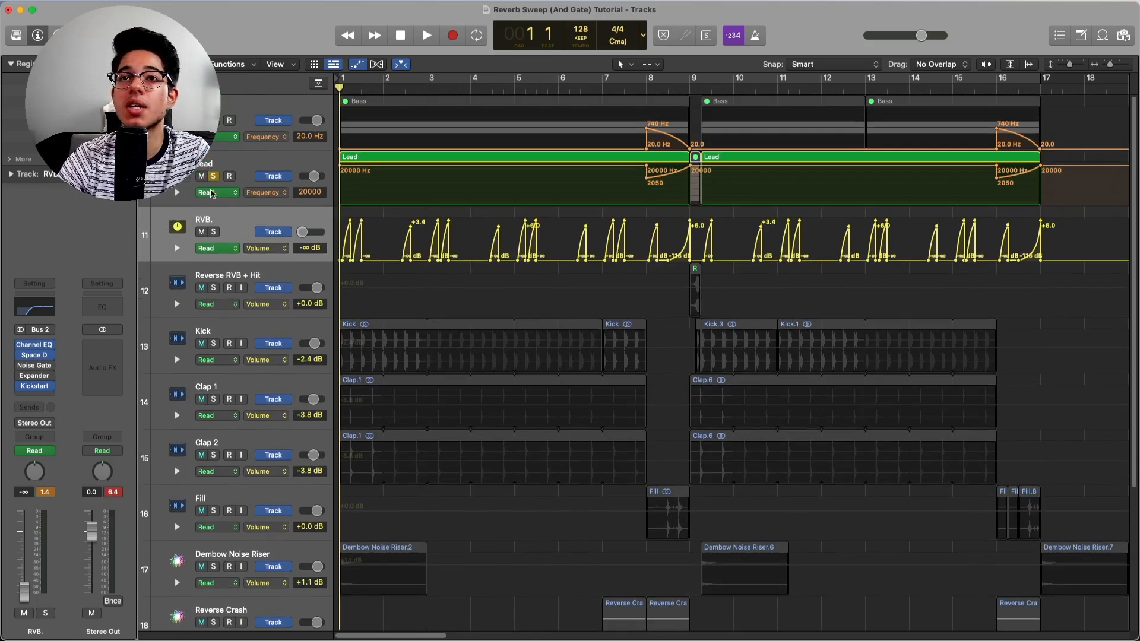
pyautogui.click(159, 173)
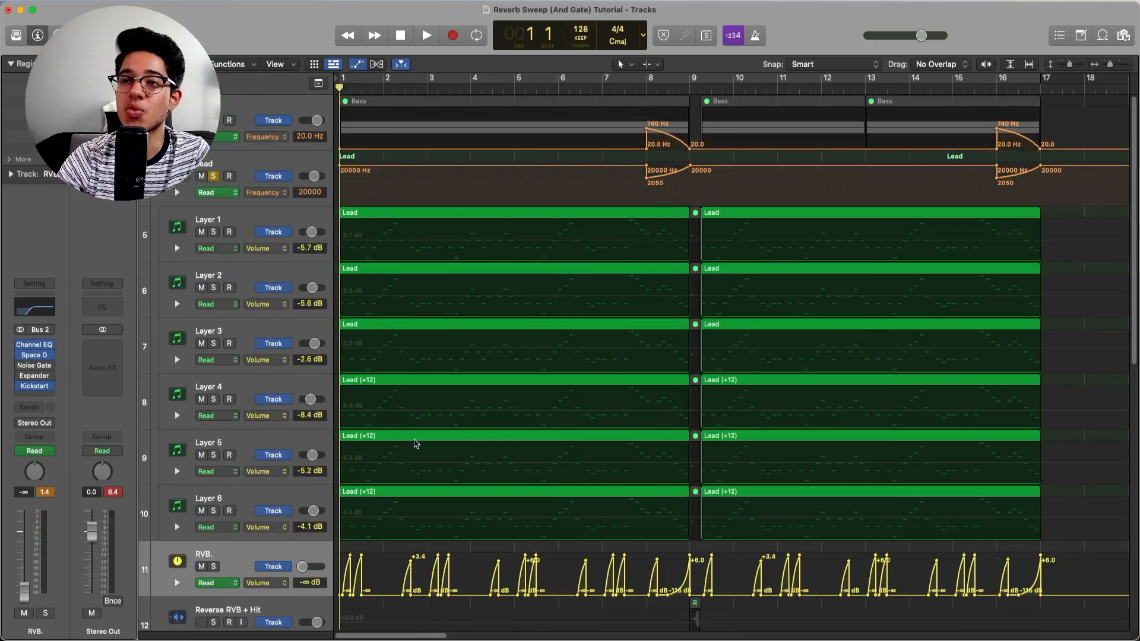
pyautogui.scroll(-5, 415, 443)
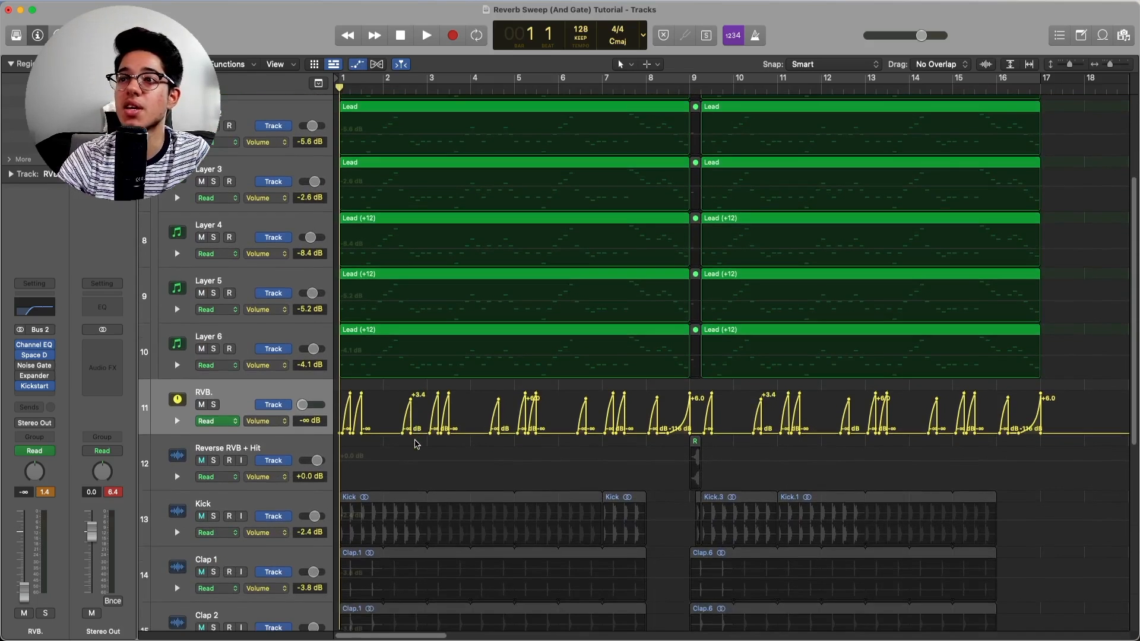
# Examine the RVB track's volume automation curves and play the Lead passage with RVB muted
pyautogui.moveTo(1109, 64); pyautogui.dragTo(1114, 63)
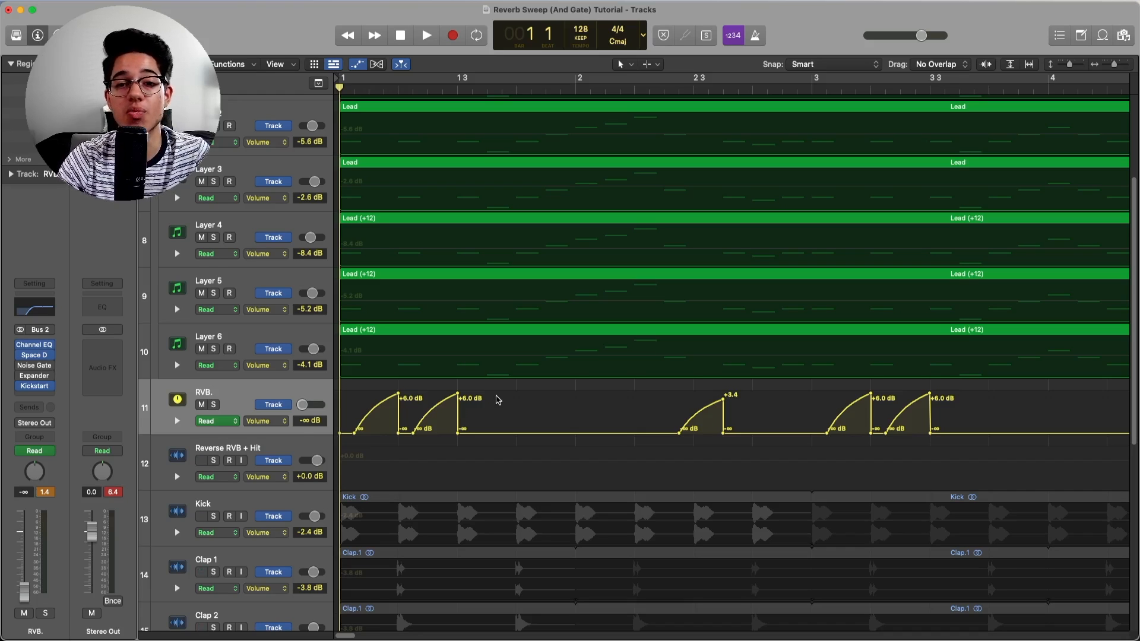
pyautogui.scroll(1, 497, 386)
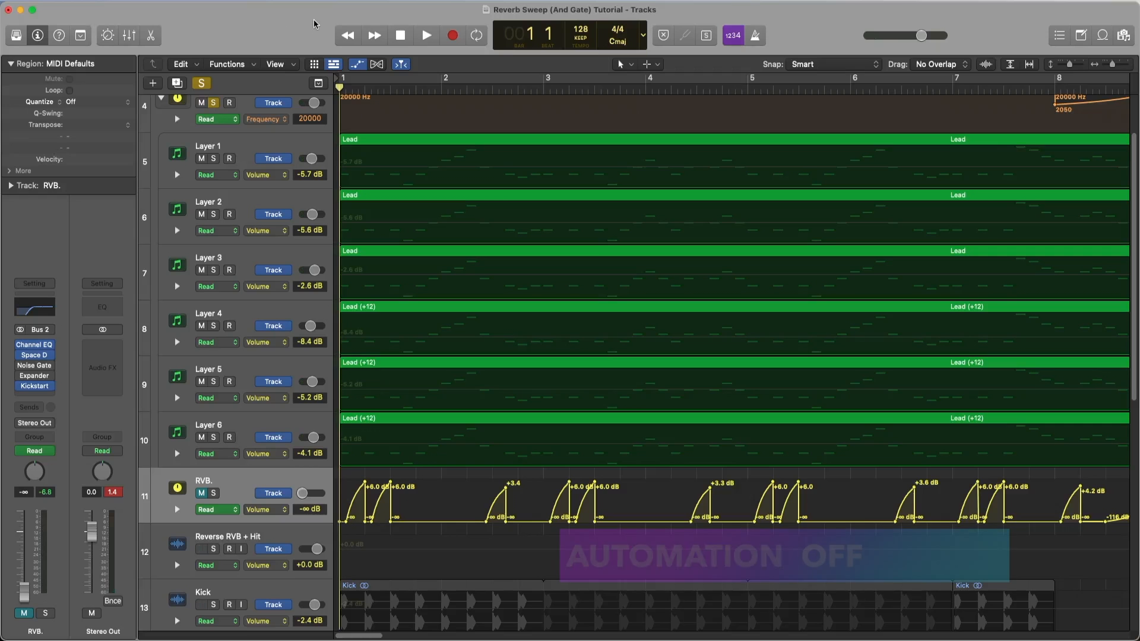
pyautogui.press('space')
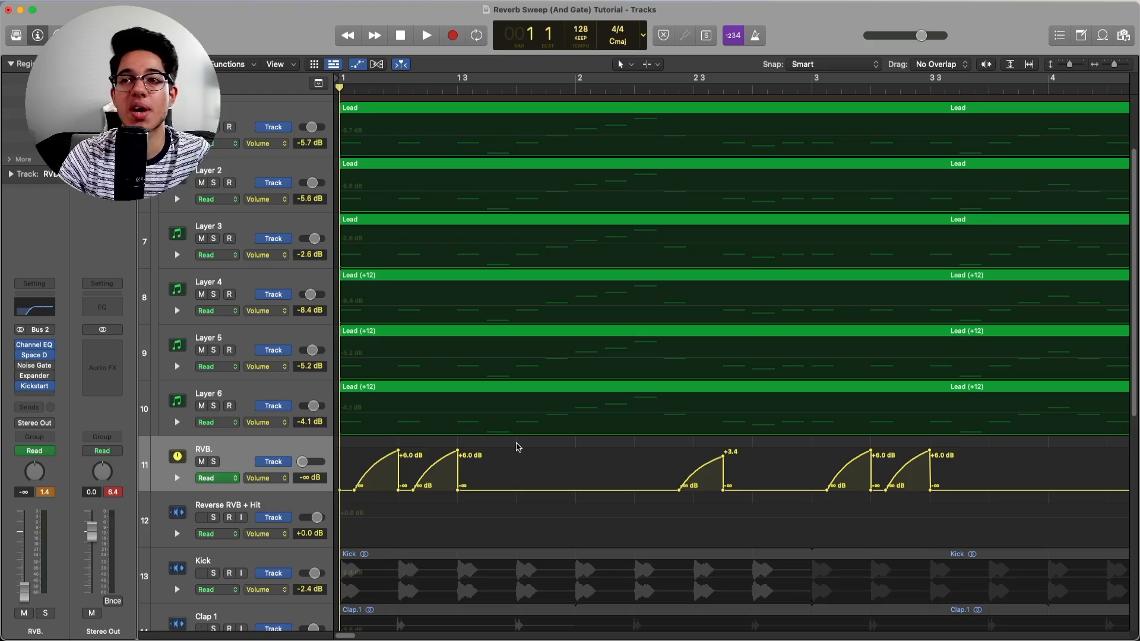
# Enable the Noise Gate on the RVB channel and open its settings
pyautogui.scroll(-1, 506, 460)
pyautogui.moveTo(18, 368)
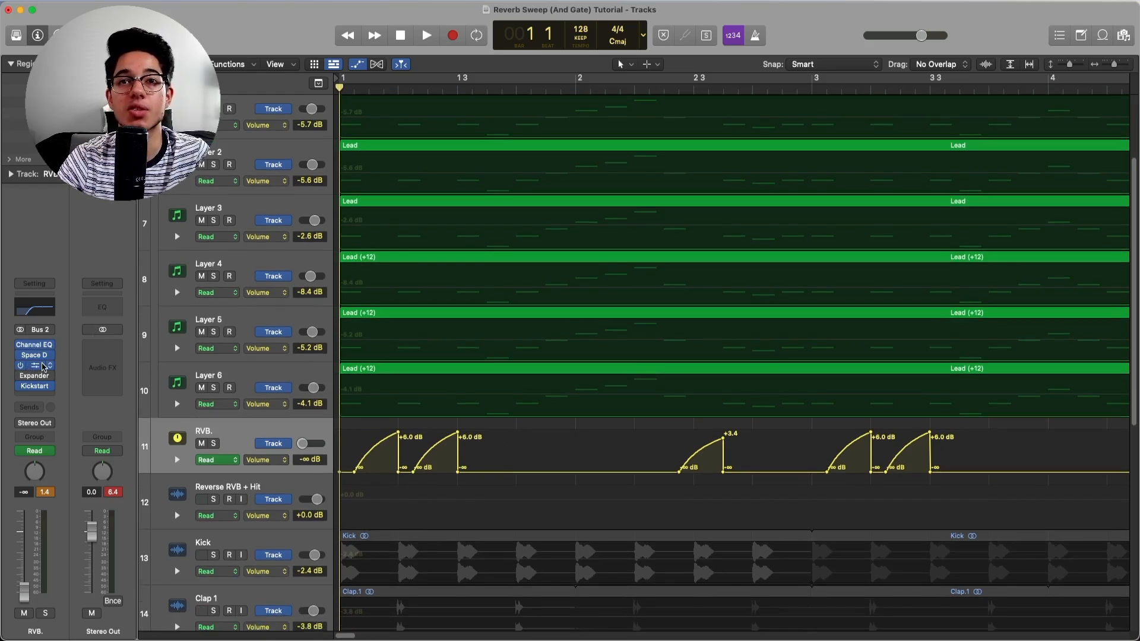
pyautogui.click(43, 367)
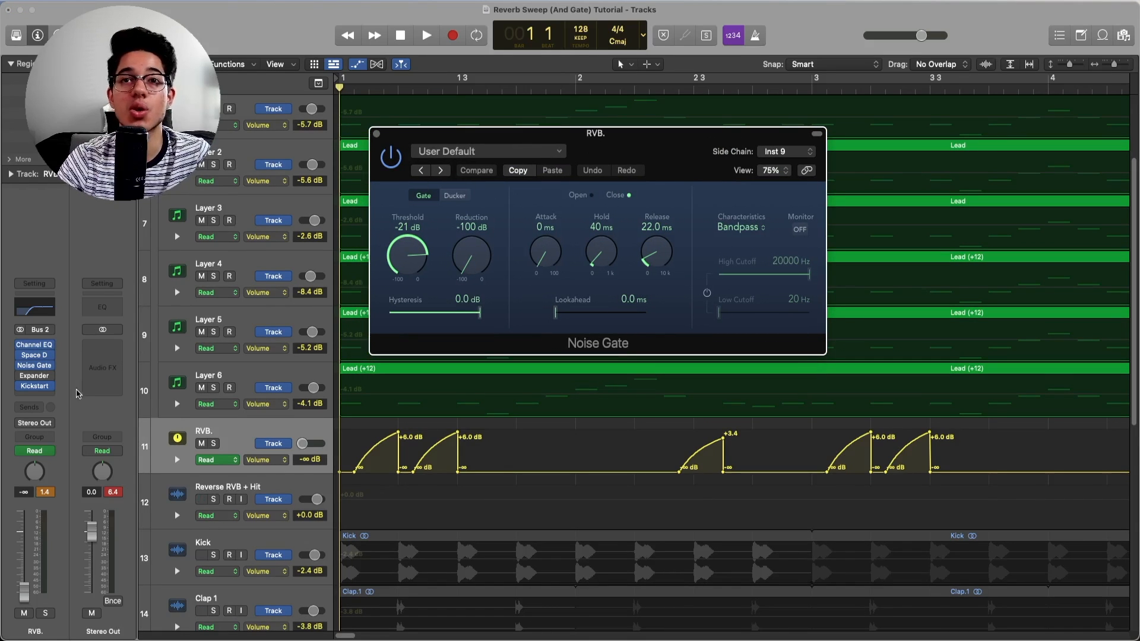
# Locate the stereo Noise Gate among the Dynamics plug-ins, review the RVB gate's settings and close its window
pyautogui.click(35, 396)
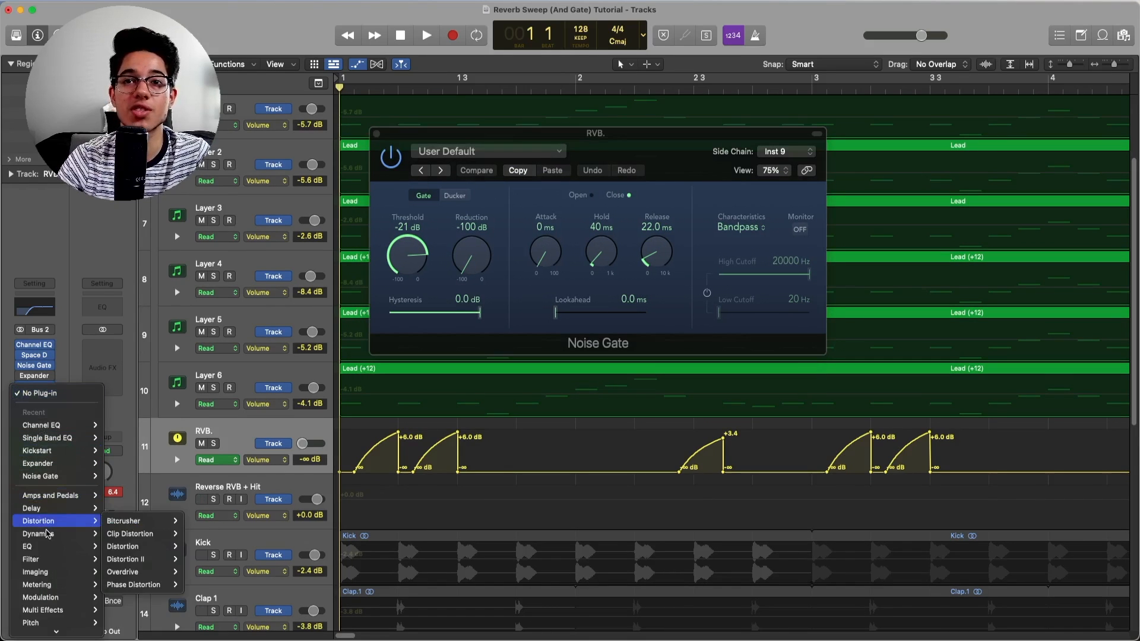
pyautogui.moveTo(47, 533)
pyautogui.moveTo(149, 623)
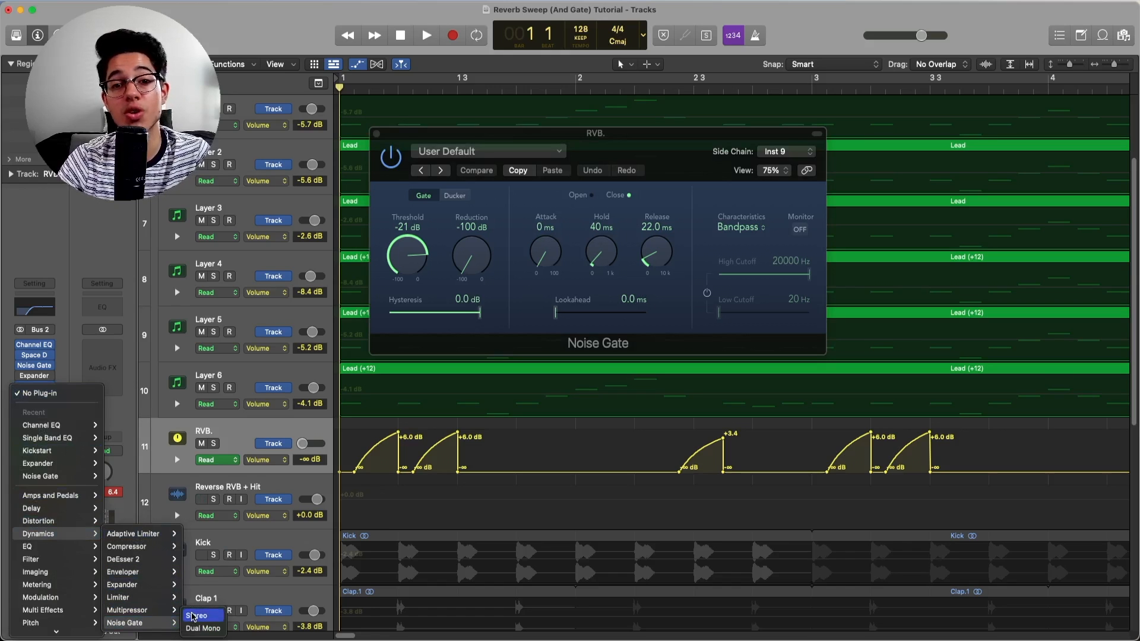
pyautogui.click(196, 616)
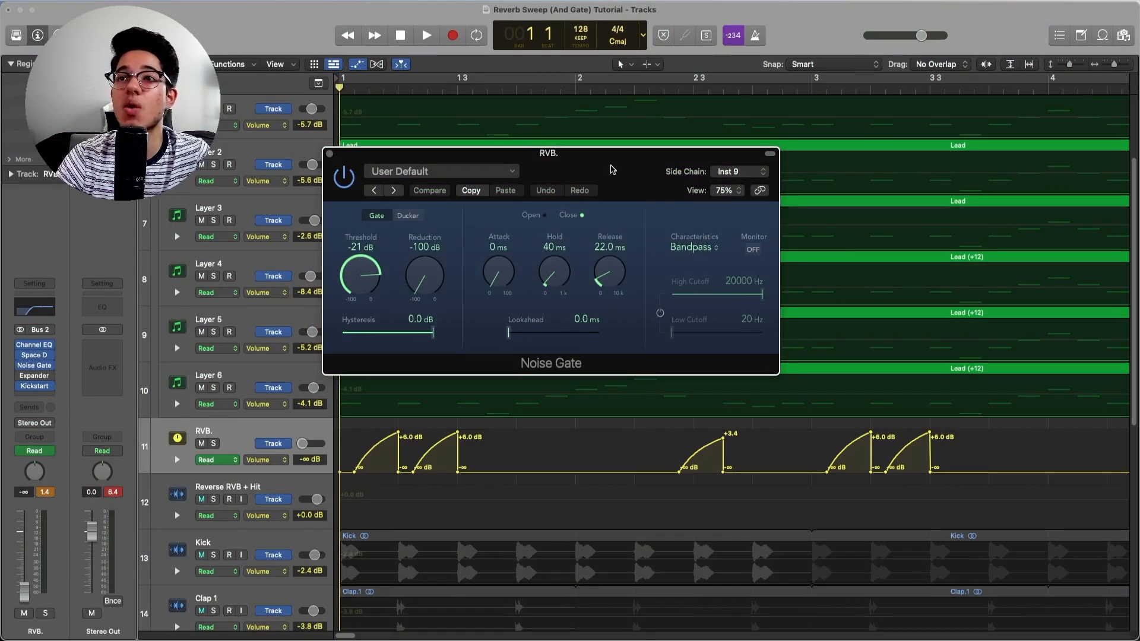
pyautogui.moveTo(588, 172); pyautogui.dragTo(539, 186)
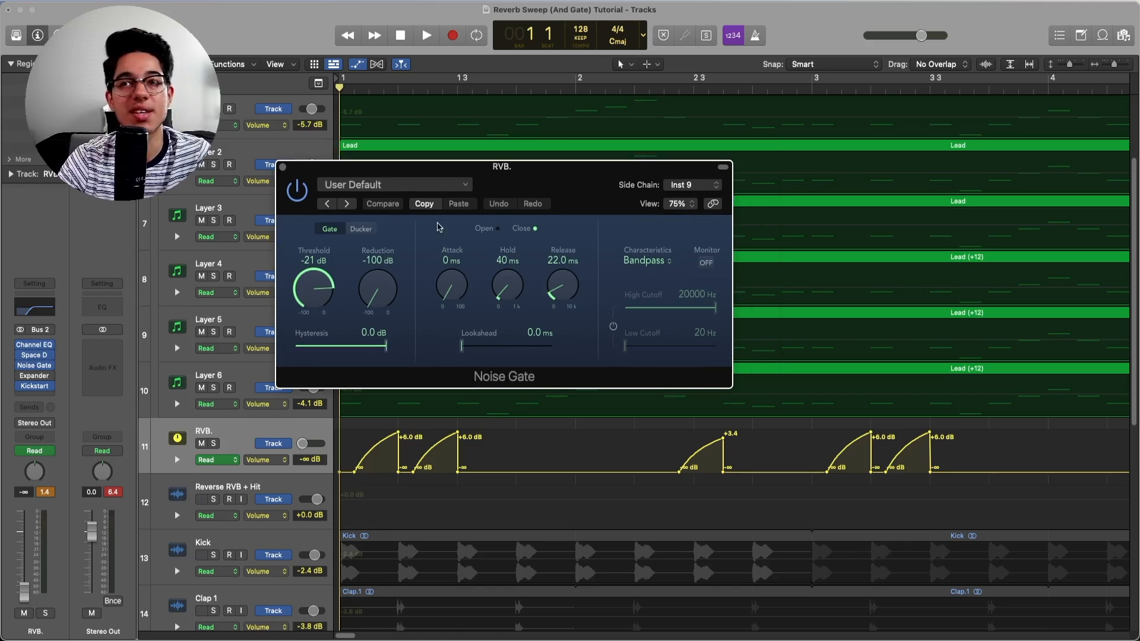
pyautogui.click(283, 167)
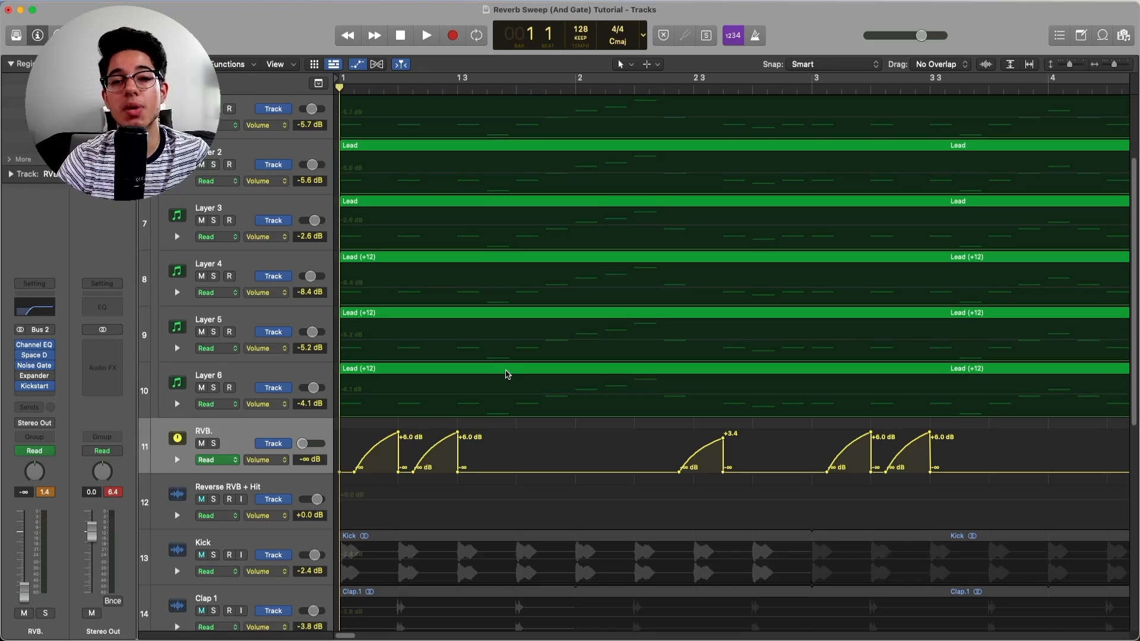
# Open the Sampler instrument of the Electronic Snare D1 31 track to view its sound source
pyautogui.scroll(-10, 508, 374)
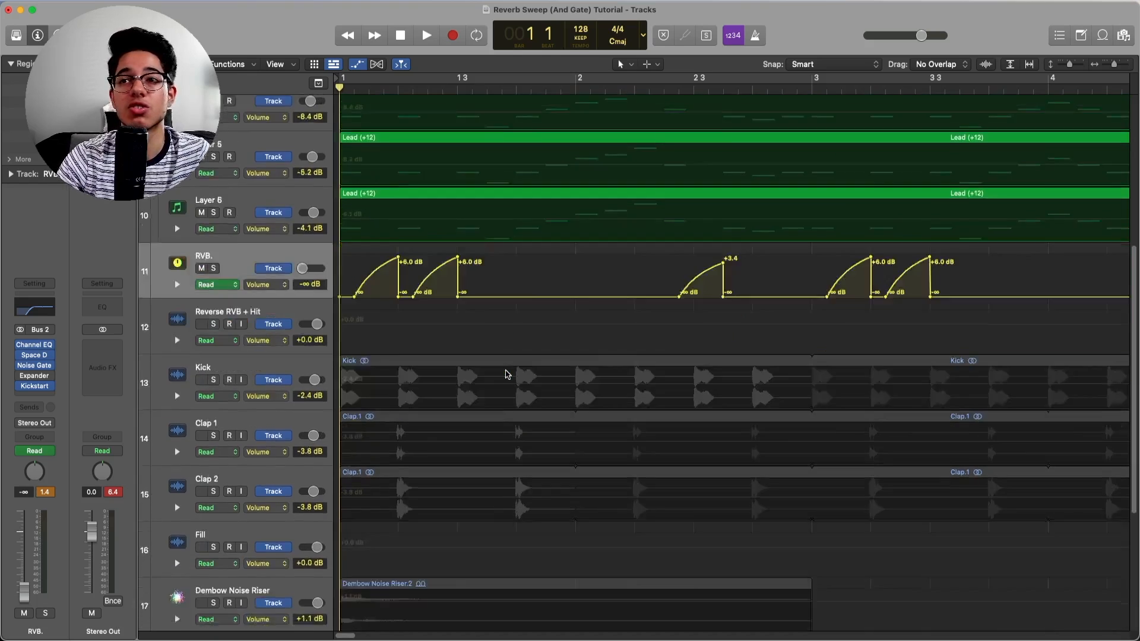
pyautogui.click(311, 474)
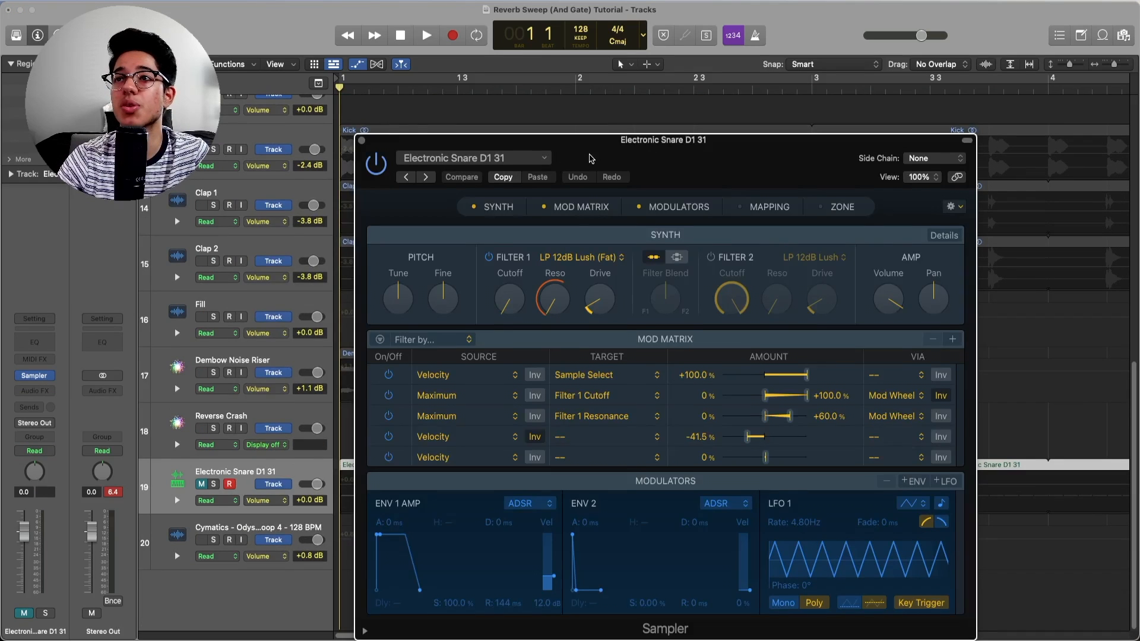
pyautogui.moveTo(589, 154); pyautogui.dragTo(457, 107)
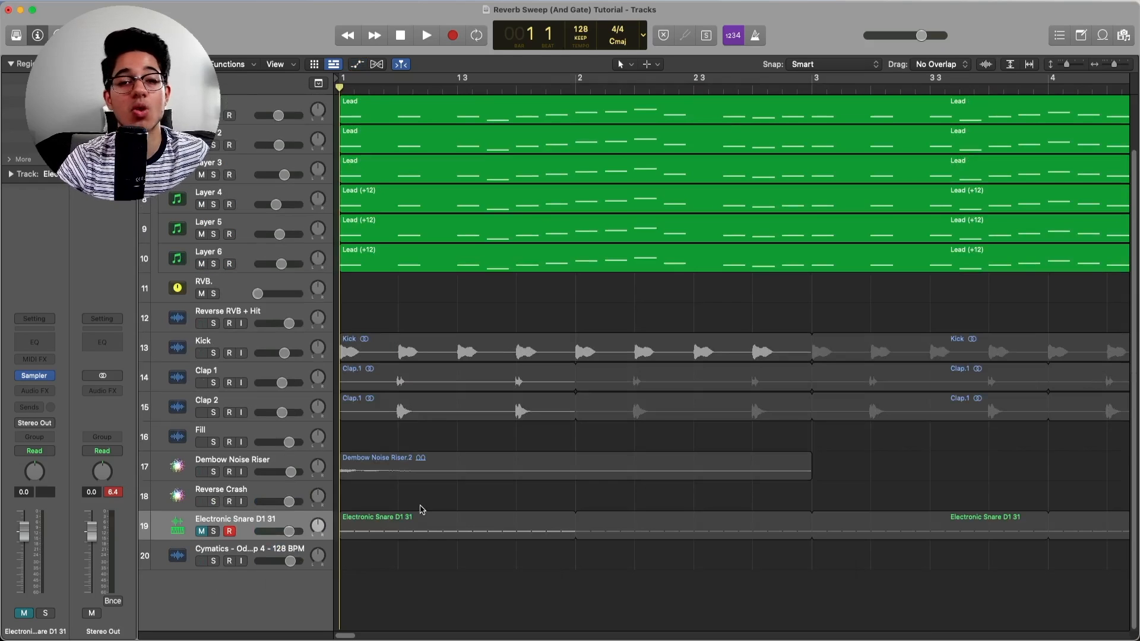
# Inspect the repeated notes of the Electronic Snare D1 31 region in the Piano Roll and close the editor
pyautogui.doubleClick(418, 525)
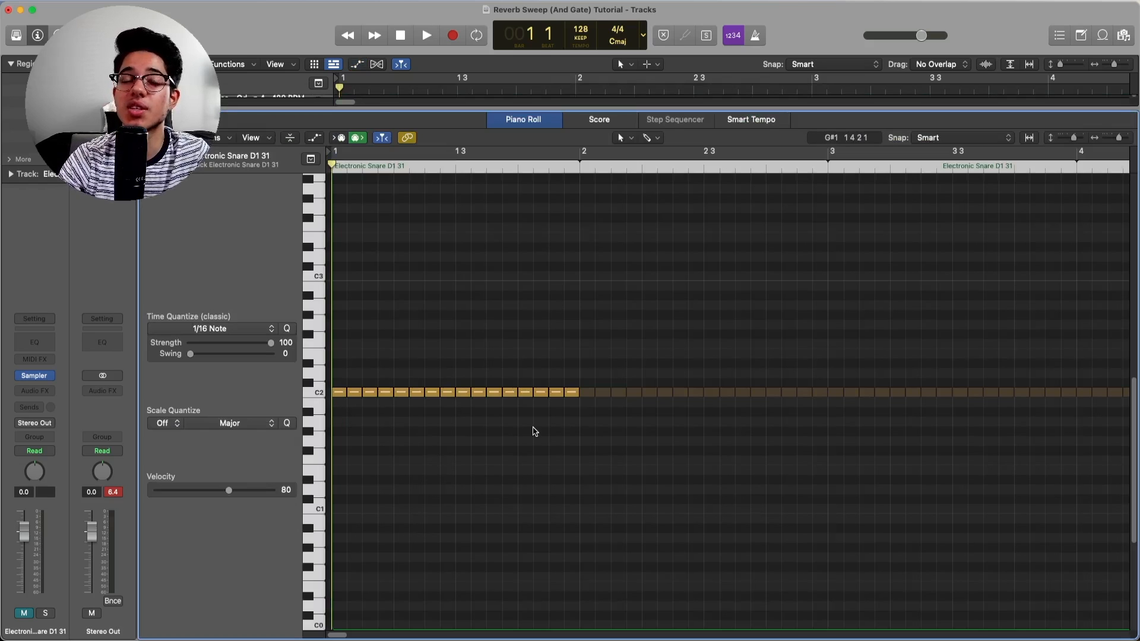
pyautogui.press('p')
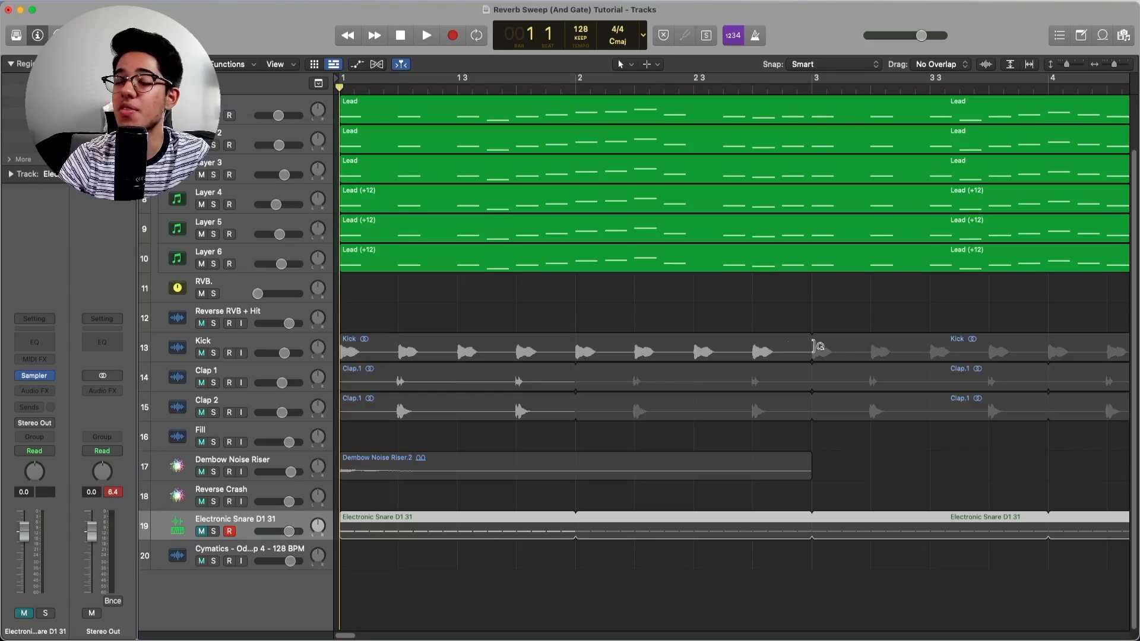
pyautogui.click(878, 426)
# Reopen the Noise Gate on the RVB track to check its side chain source
pyautogui.moveTo(1116, 64); pyautogui.dragTo(1106, 63)
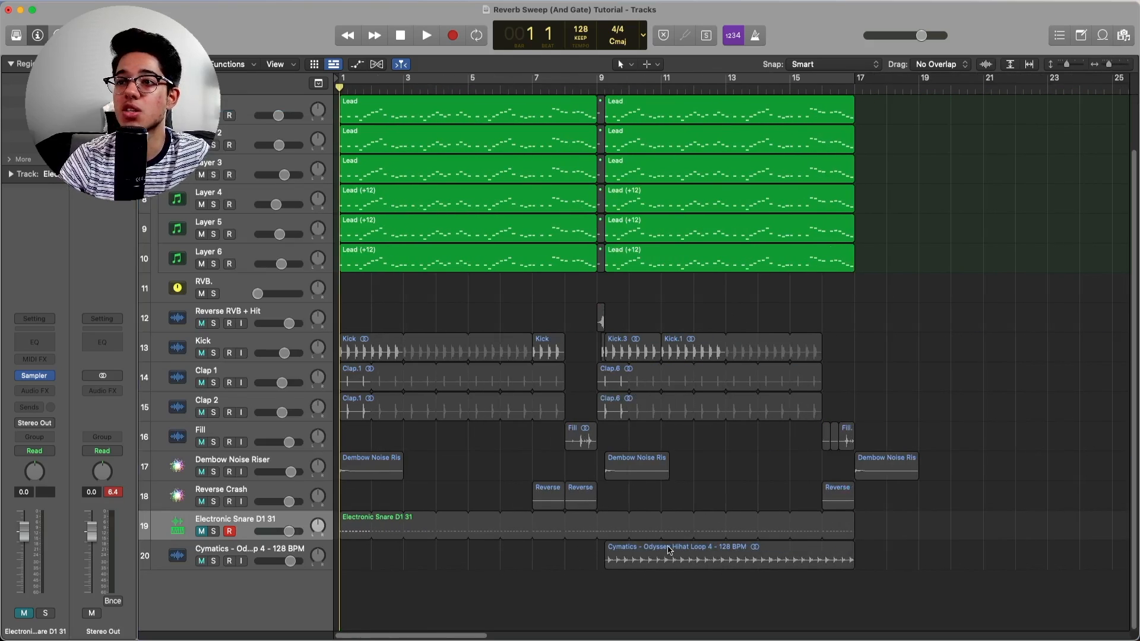
pyautogui.click(238, 288)
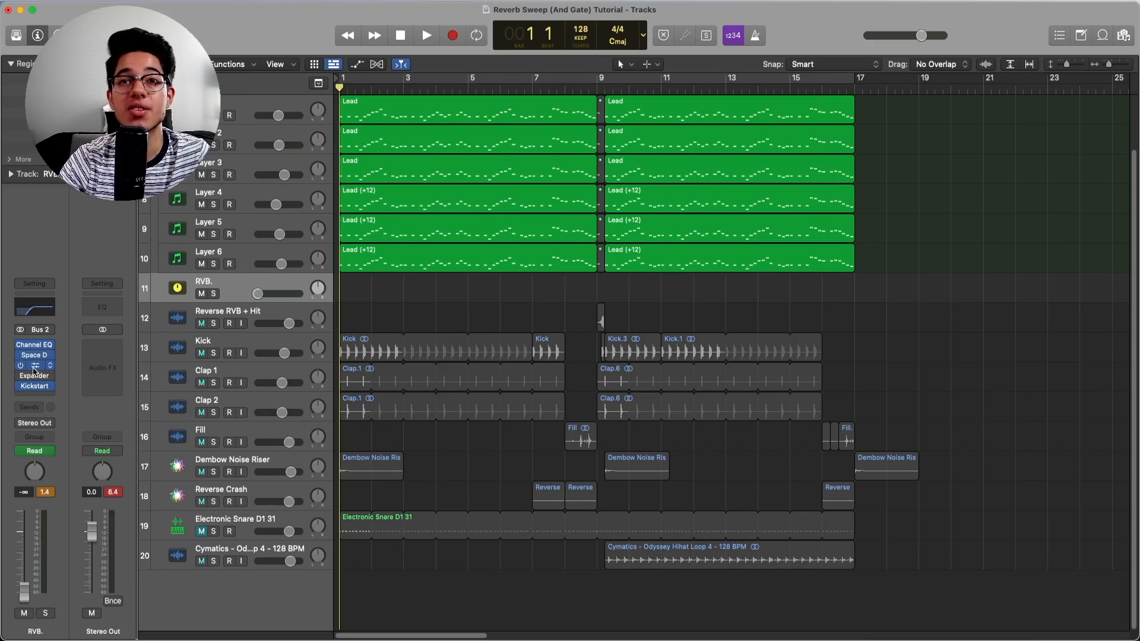
pyautogui.click(35, 370)
pyautogui.moveTo(497, 193); pyautogui.dragTo(419, 205)
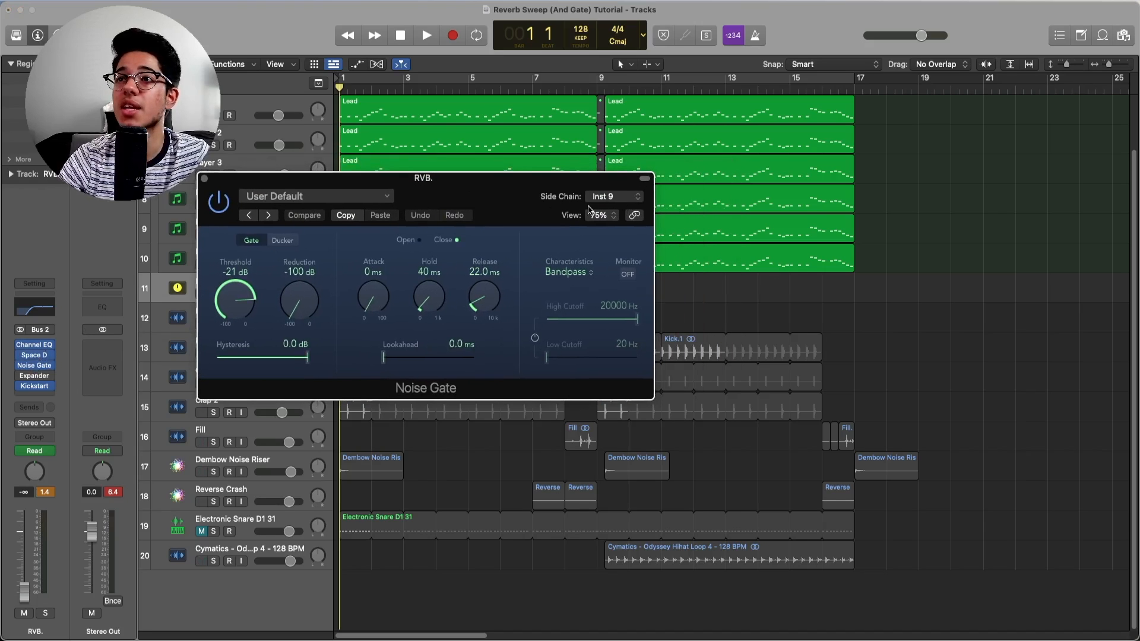
# Set the RVB Noise Gate's side chain source to the instrument Electronic Snare D1 31 (Inst 9) and close the plug-in window
pyautogui.click(616, 198)
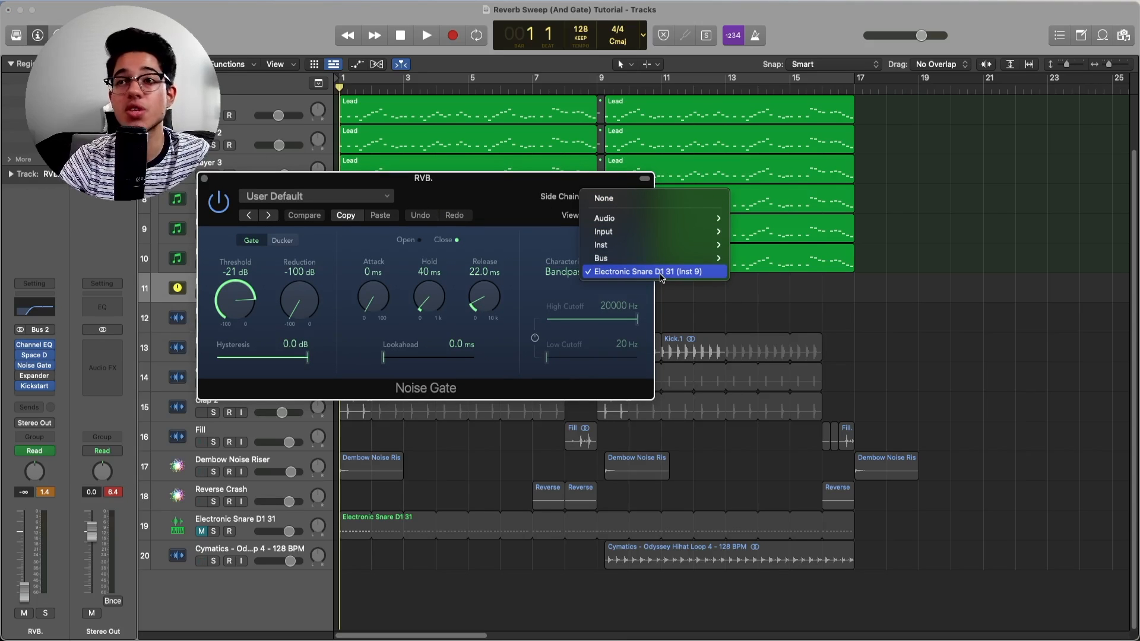
pyautogui.moveTo(624, 250)
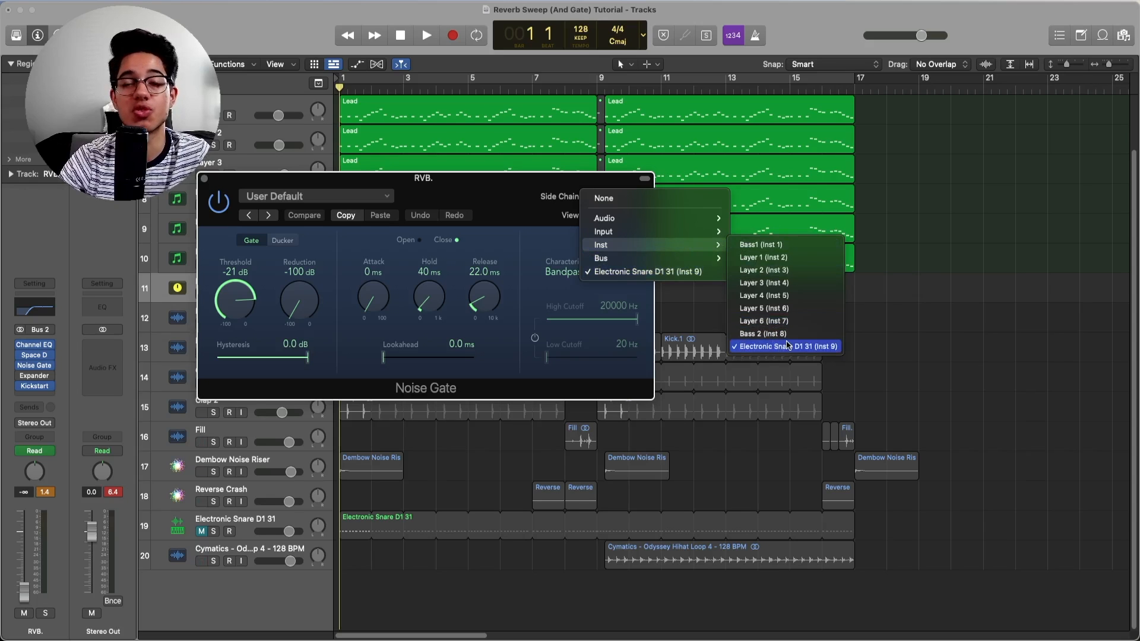
pyautogui.click(788, 346)
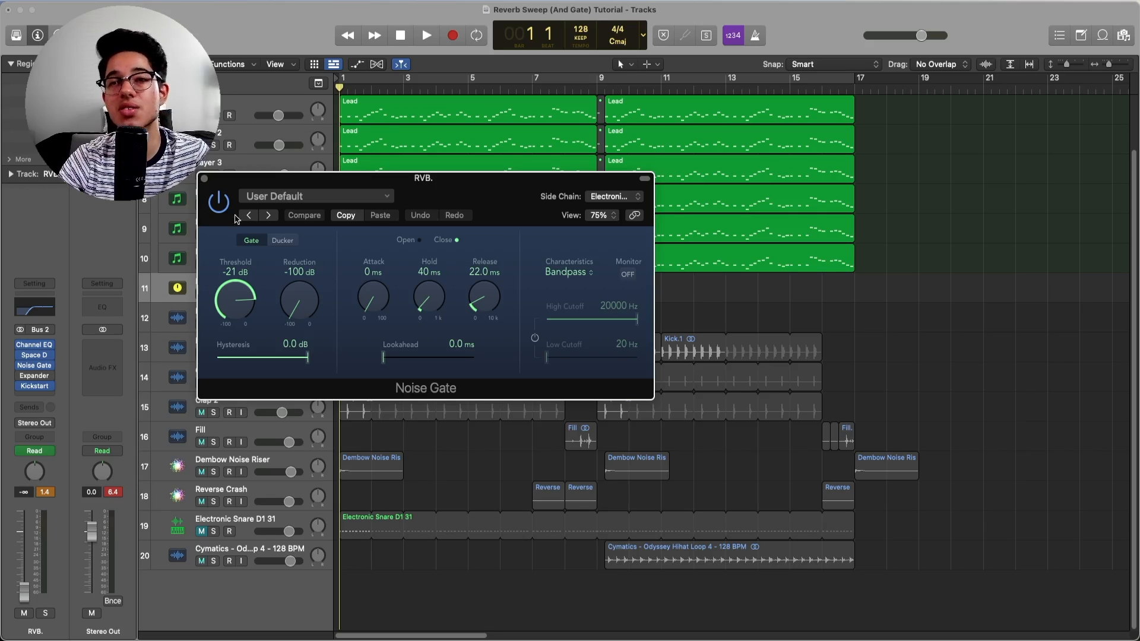
pyautogui.click(204, 178)
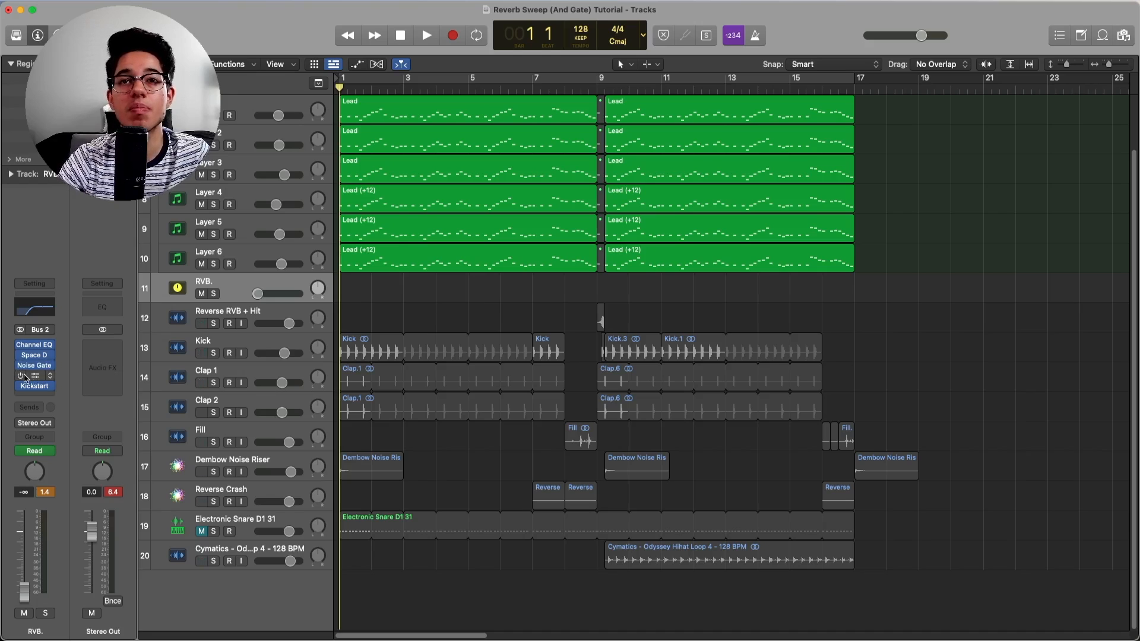
# Open the Expander on the RVB track and review its settings
pyautogui.click(22, 377)
pyautogui.click(35, 376)
pyautogui.moveTo(585, 175); pyautogui.dragTo(468, 161)
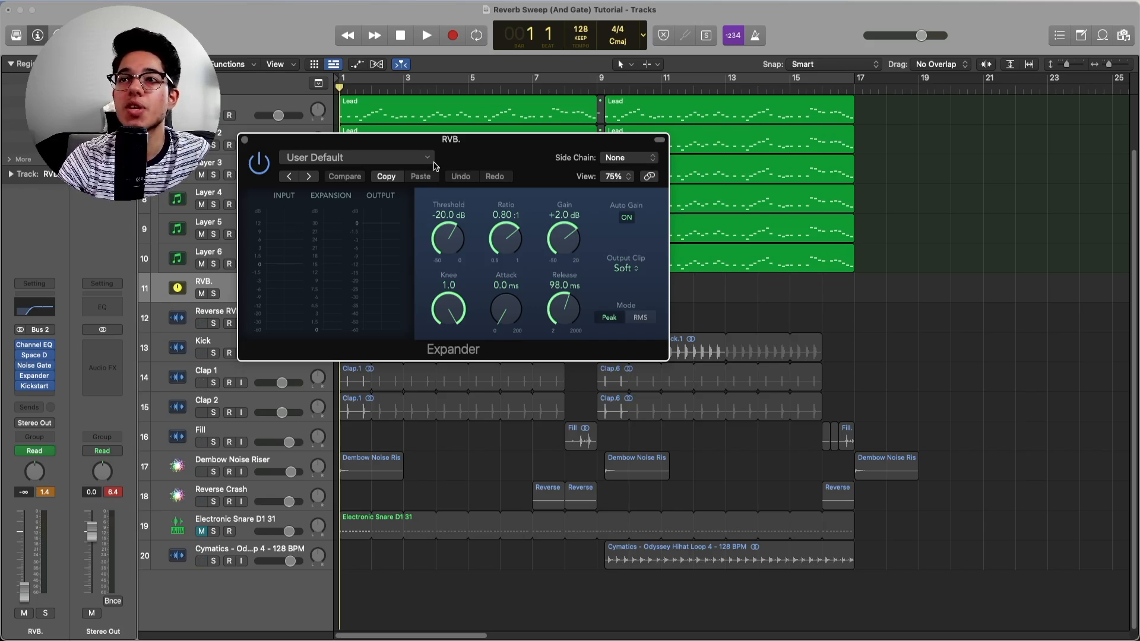
pyautogui.moveTo(450, 154); pyautogui.dragTo(424, 156)
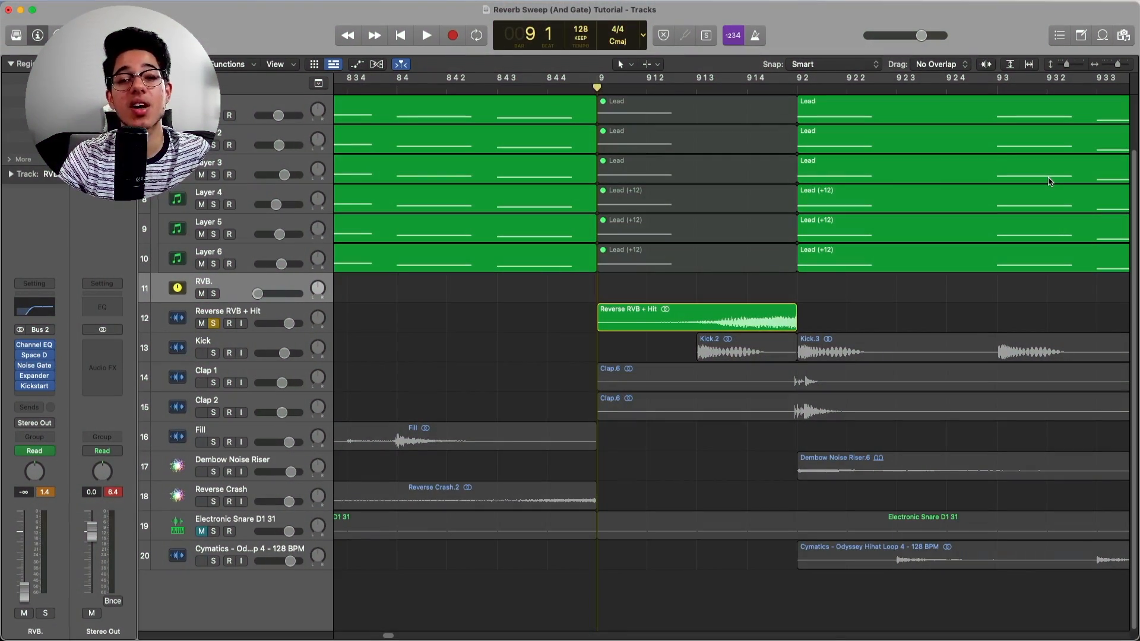
# Select the Lead track and bounce the muted Lead regions of Layers 1 to 6 at bar 9 in place
pyautogui.scroll(3, 860, 343)
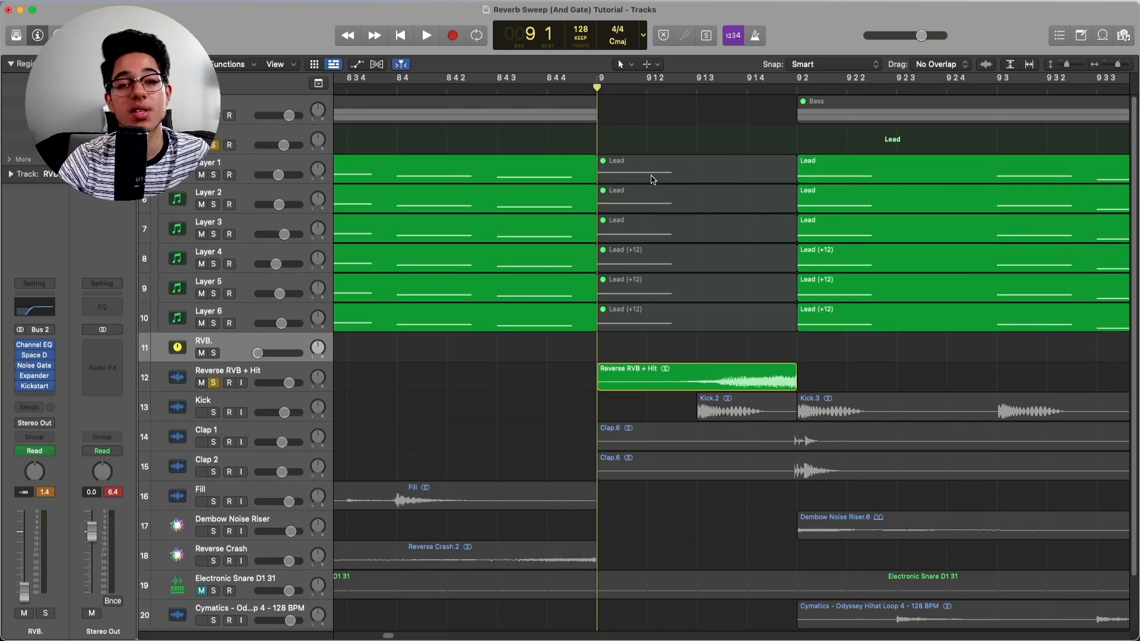
pyautogui.click(228, 129)
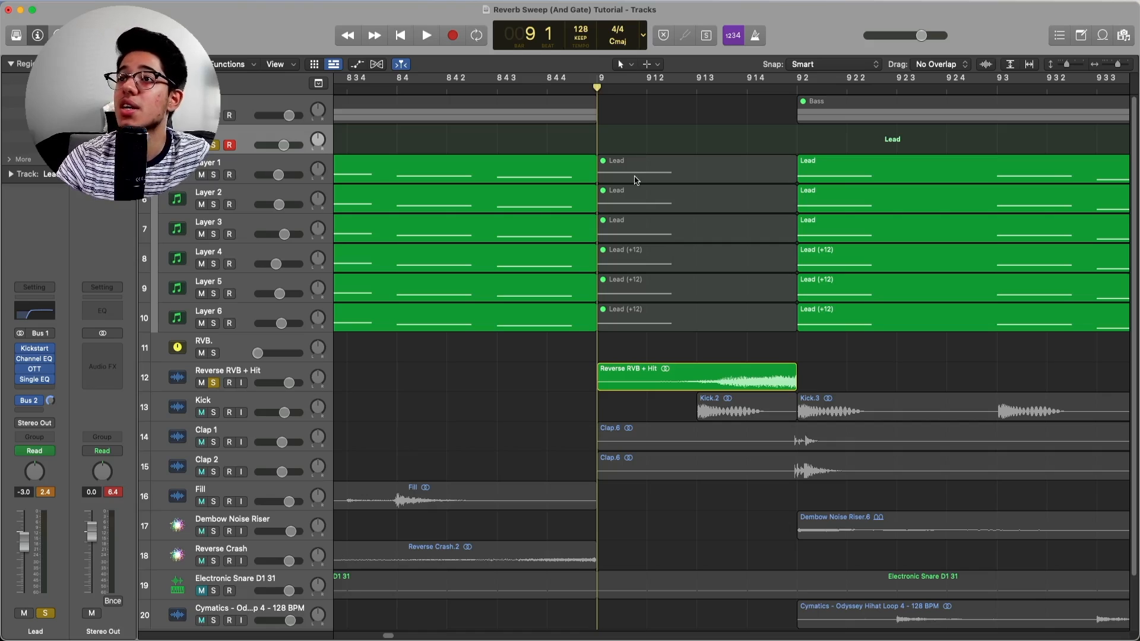
pyautogui.moveTo(653, 140); pyautogui.dragTo(678, 326)
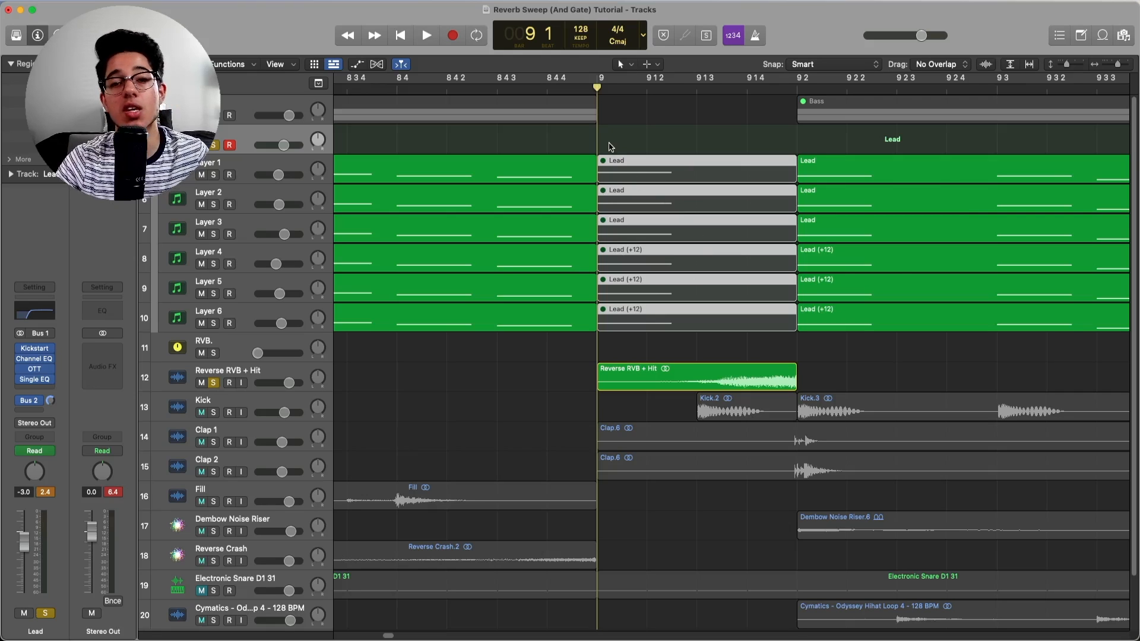
pyautogui.click(629, 129)
pyautogui.moveTo(646, 112); pyautogui.dragTo(682, 310)
pyautogui.rightClick(663, 317)
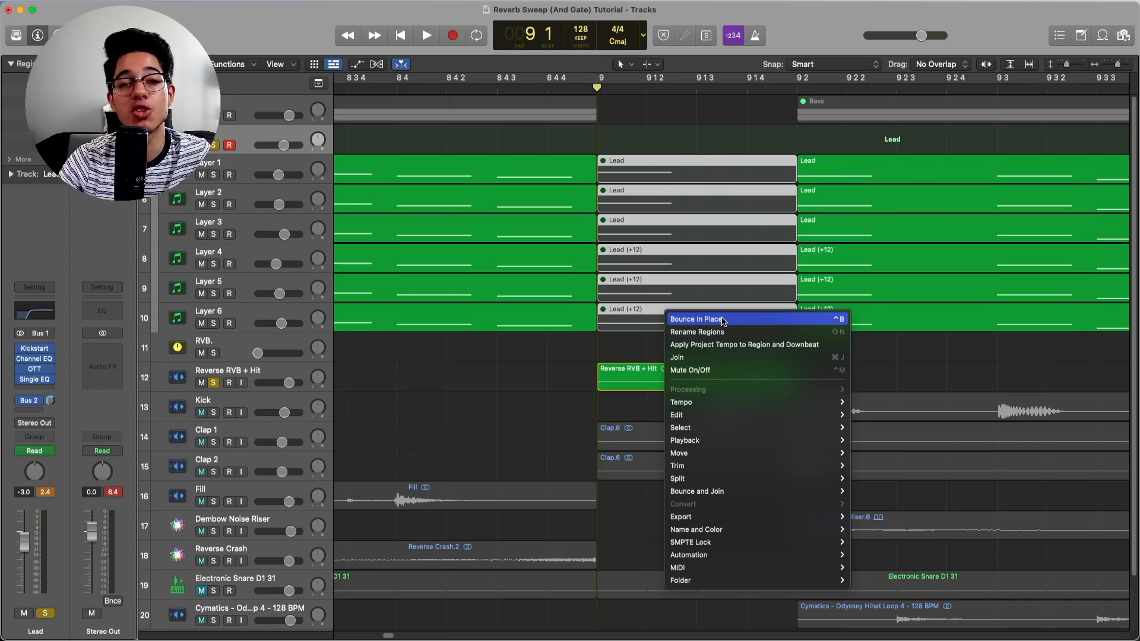
pyautogui.moveTo(821, 491)
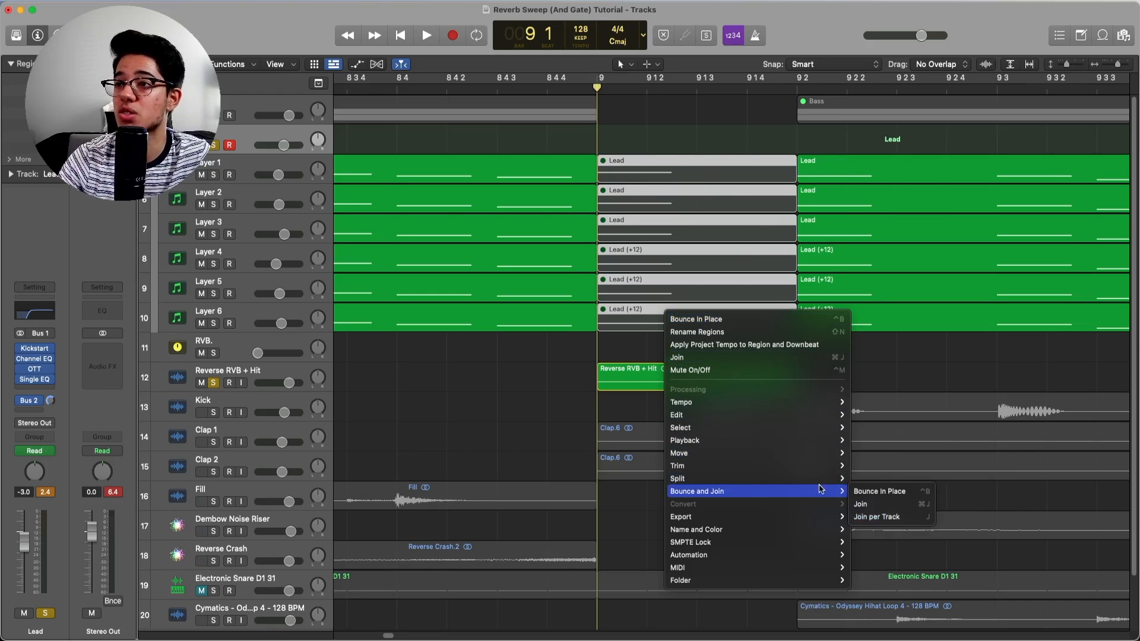
pyautogui.click(872, 492)
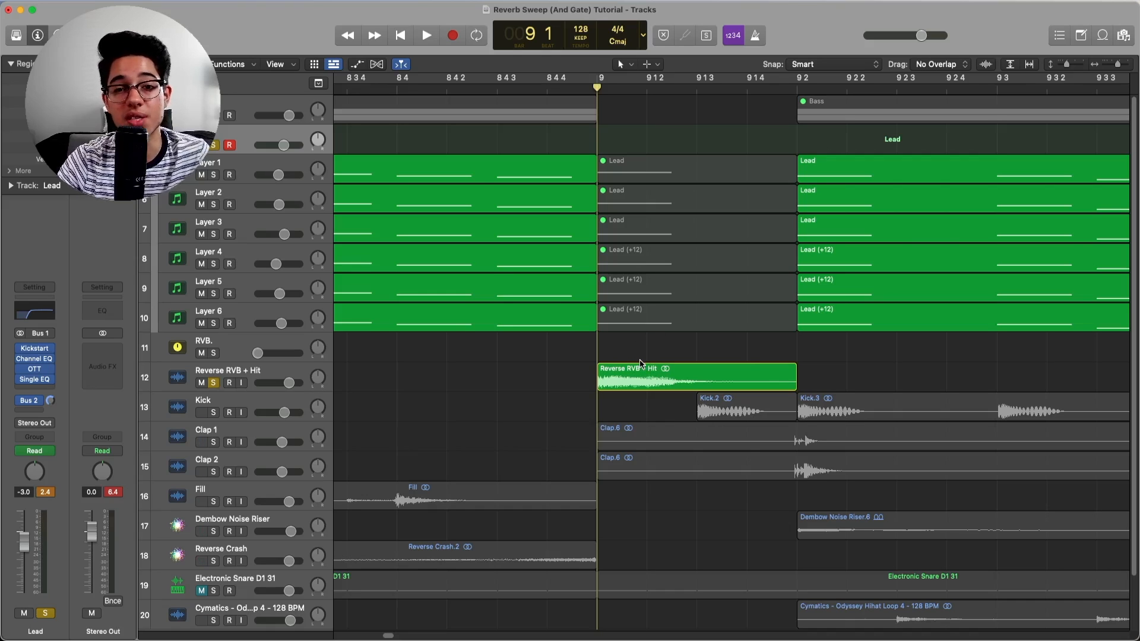
# Reverse the Reverse RVB + Hit audio at bar 9 in the audio file editor
pyautogui.doubleClick(646, 383)
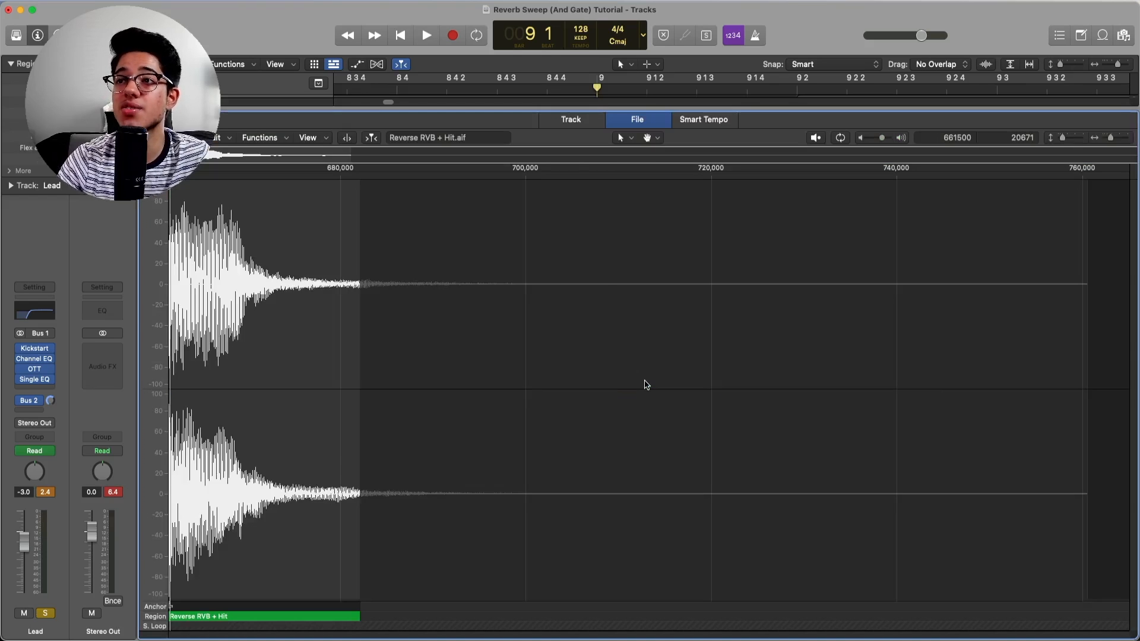
pyautogui.click(564, 124)
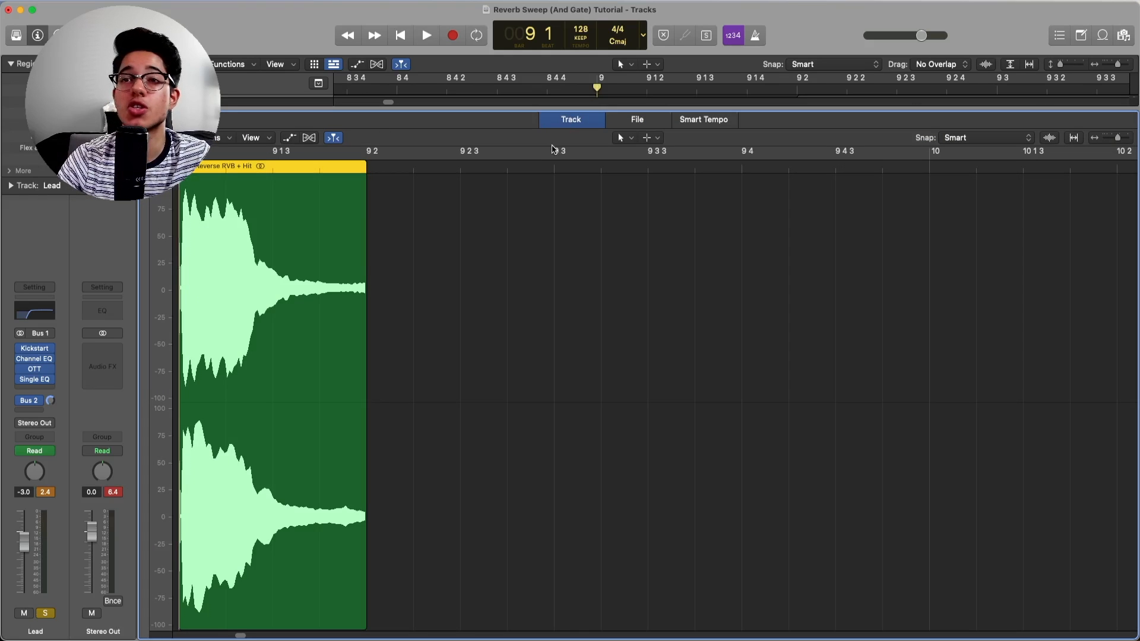
pyautogui.click(637, 122)
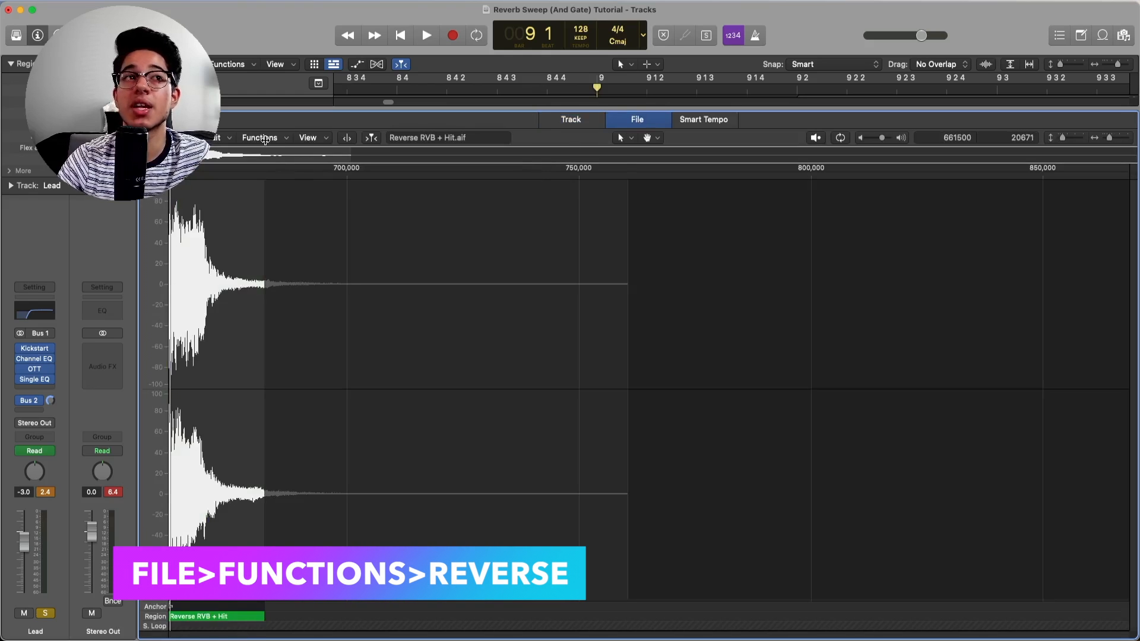
pyautogui.click(265, 138)
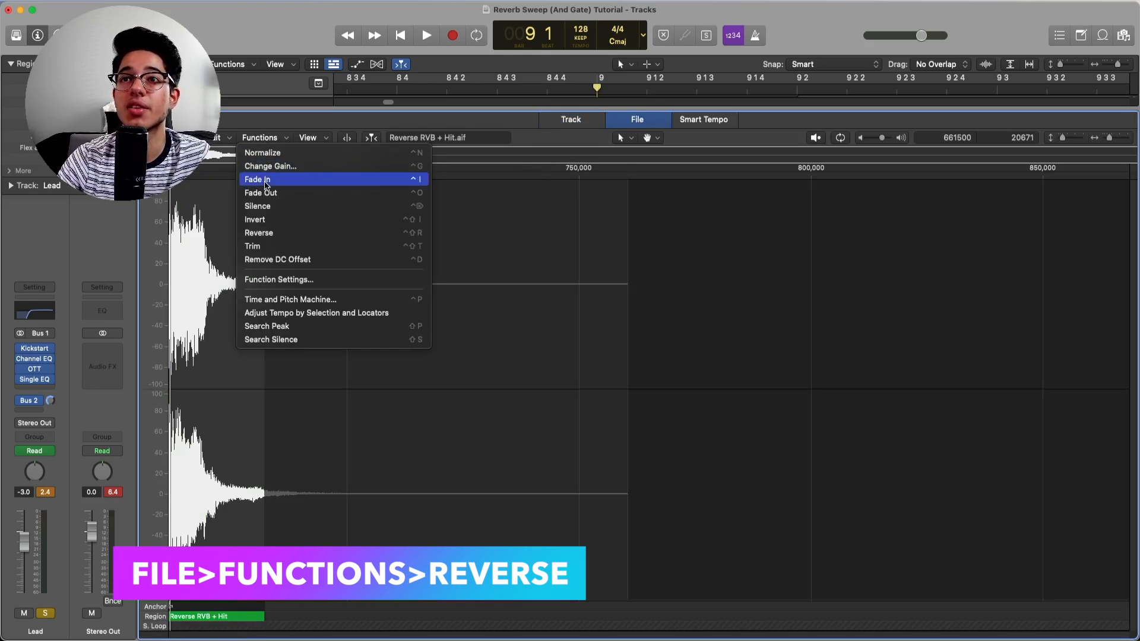
pyautogui.click(264, 233)
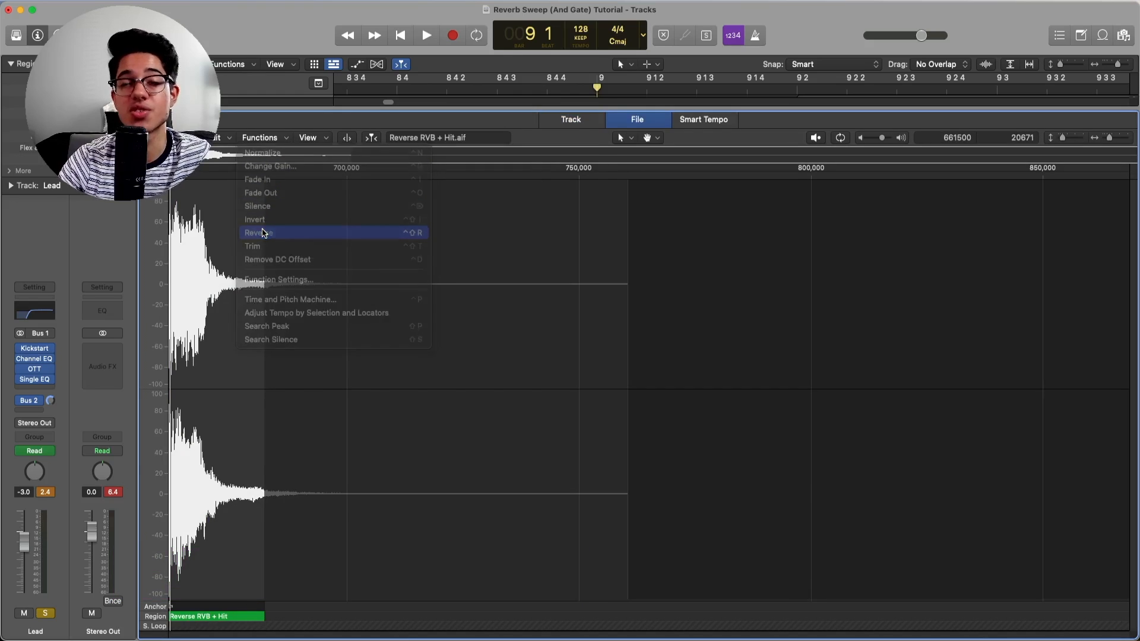
# Examine the reversed waveform of the Reverse RVB + Hit region up close in the audio track editor and close the editor
pyautogui.press('e')
pyautogui.doubleClick(621, 390)
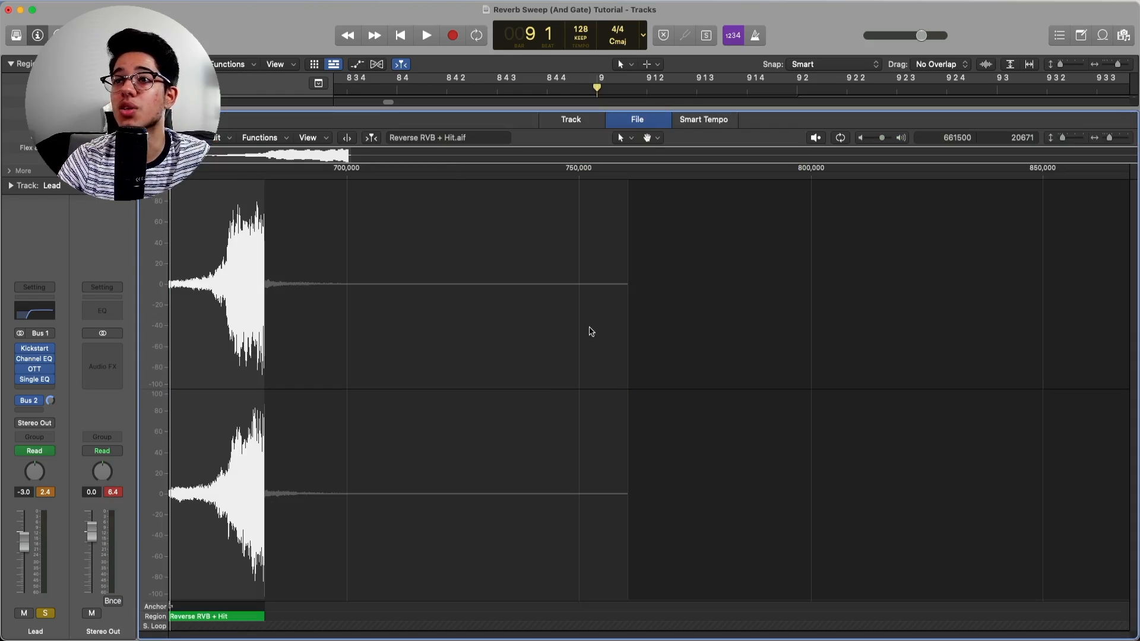
pyautogui.click(572, 124)
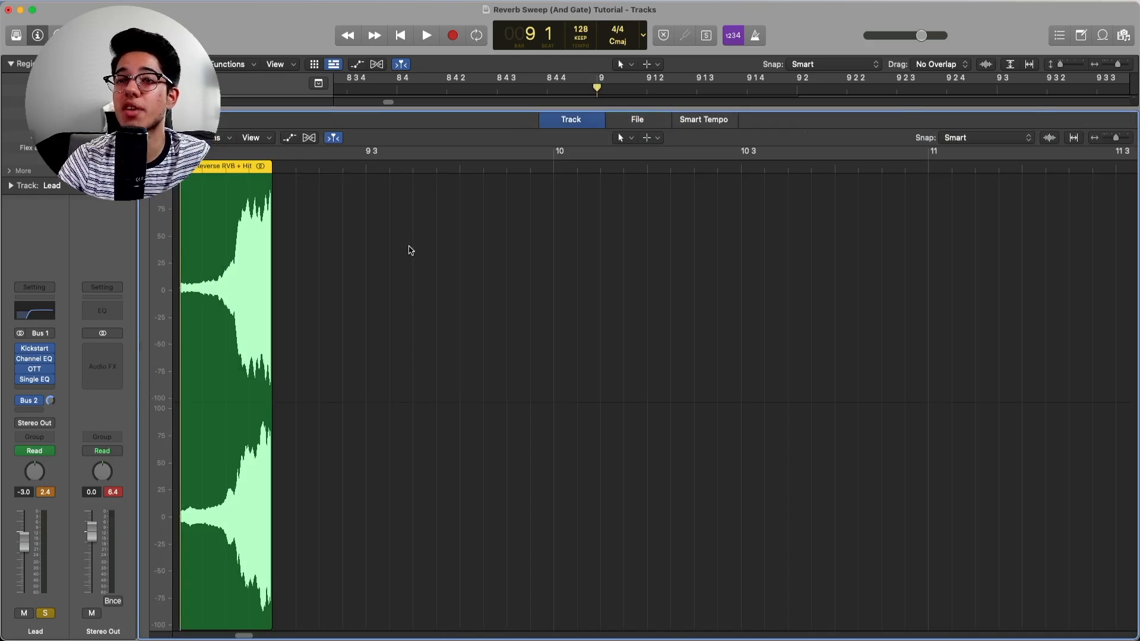
pyautogui.moveTo(1113, 144); pyautogui.dragTo(1125, 143)
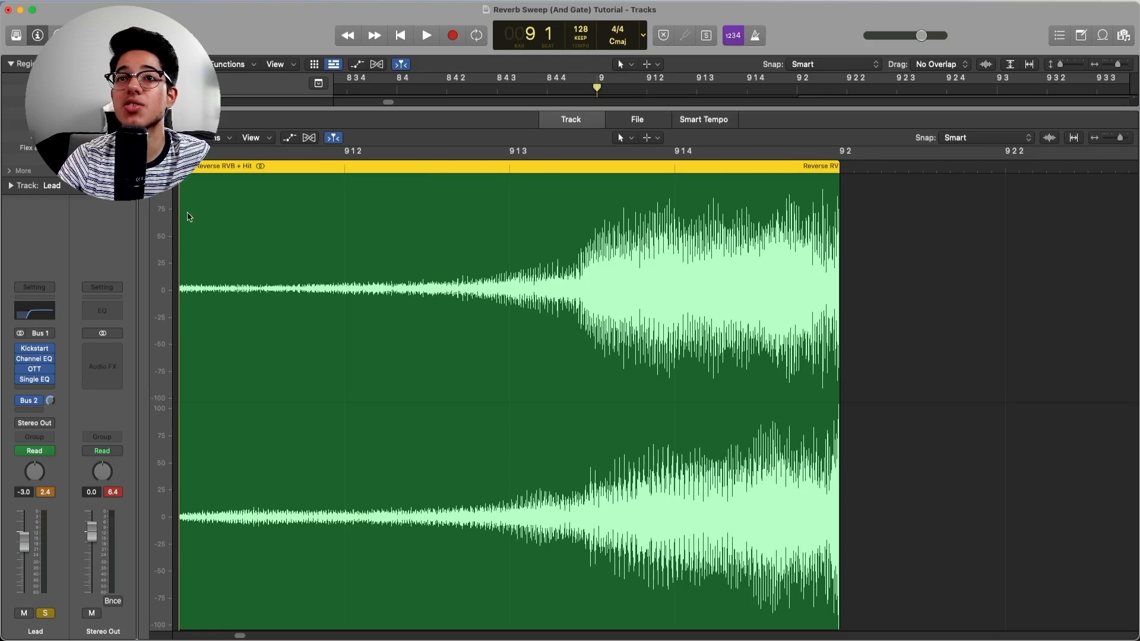
pyautogui.moveTo(185, 181); pyautogui.dragTo(152, 204)
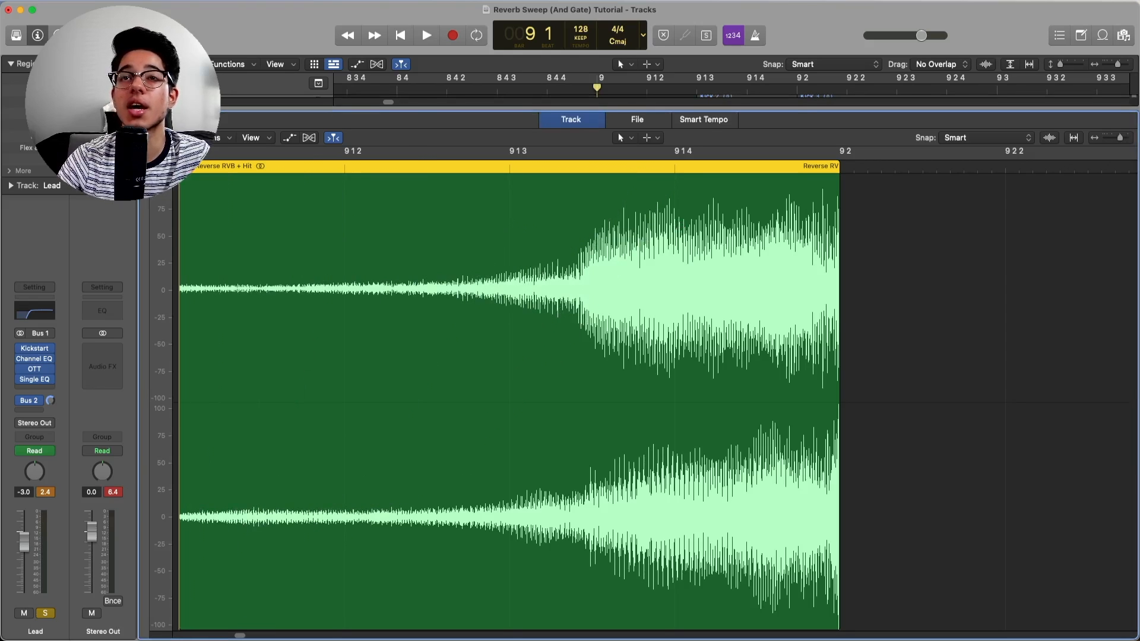
pyautogui.press('e')
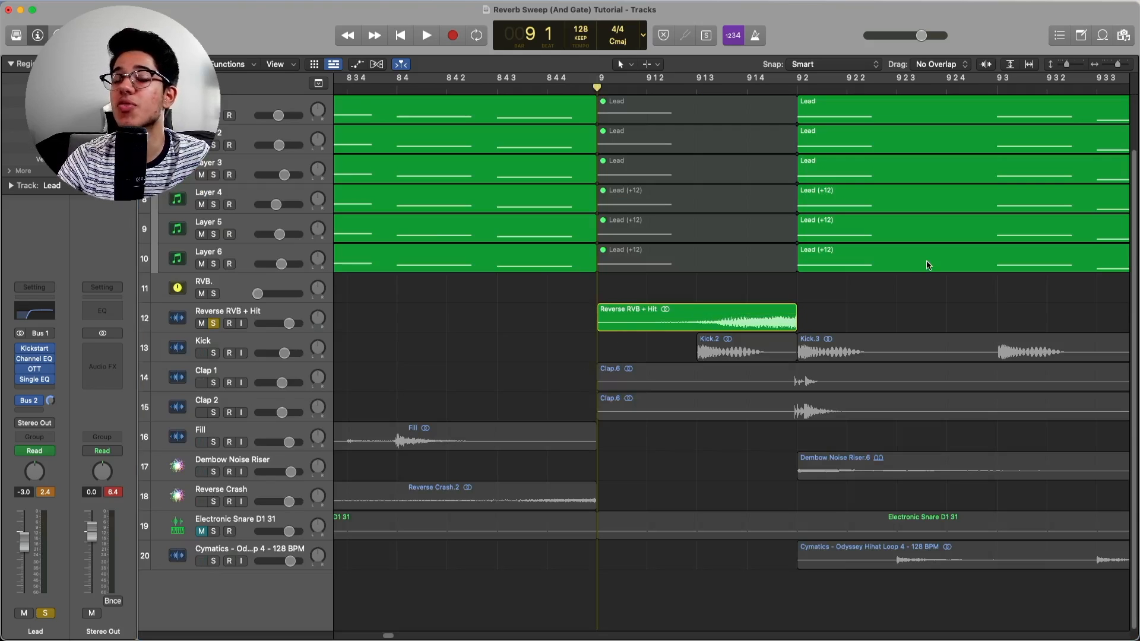